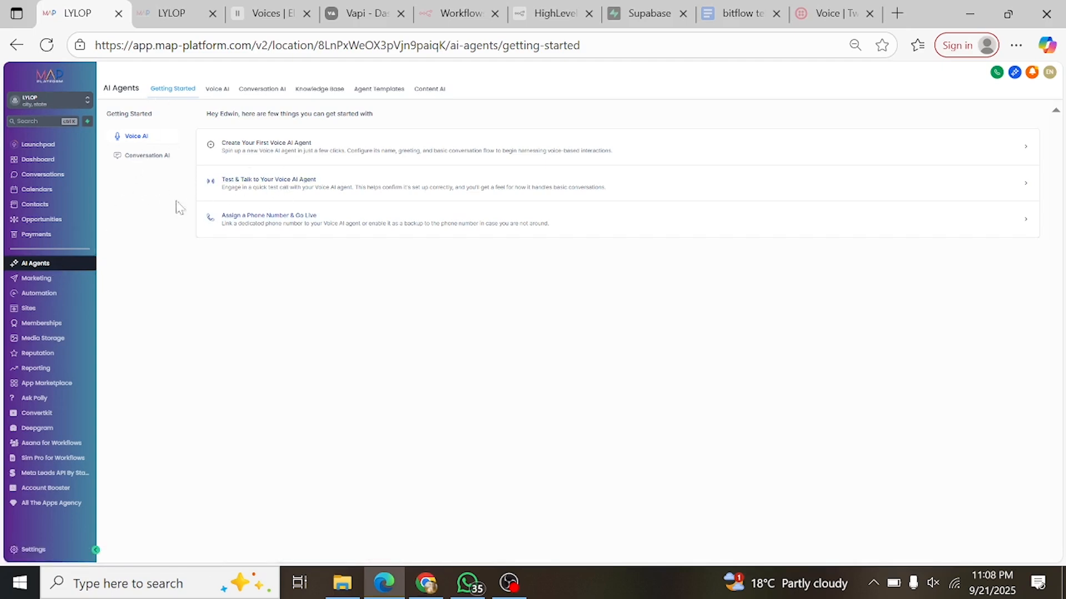
# - Open the MAP Whatsapp Agent from the list of Conversation AI agents
pyautogui.click(153, 157)
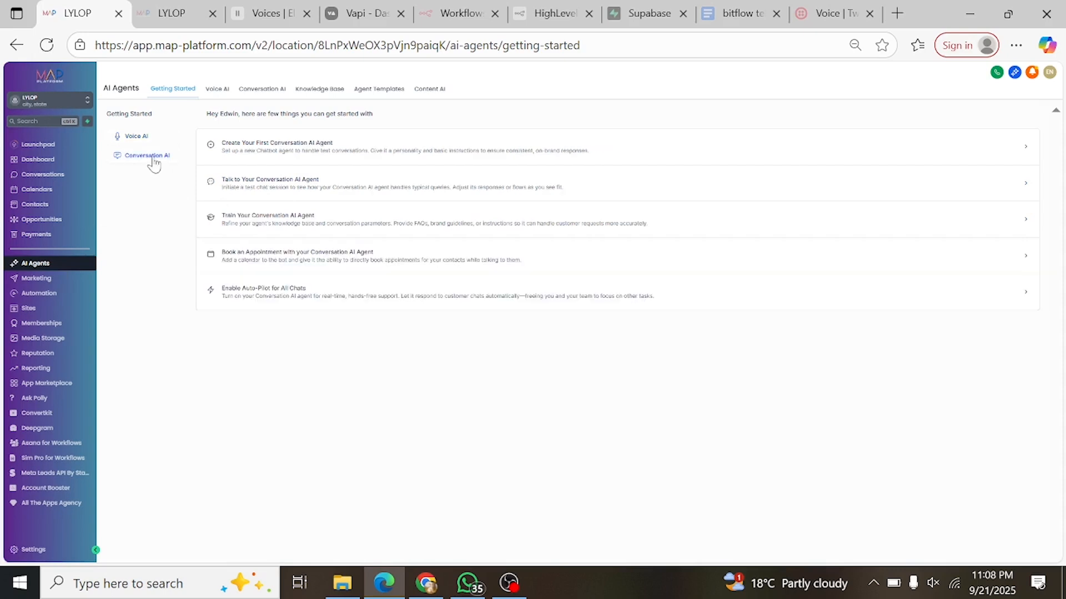
pyautogui.click(263, 99)
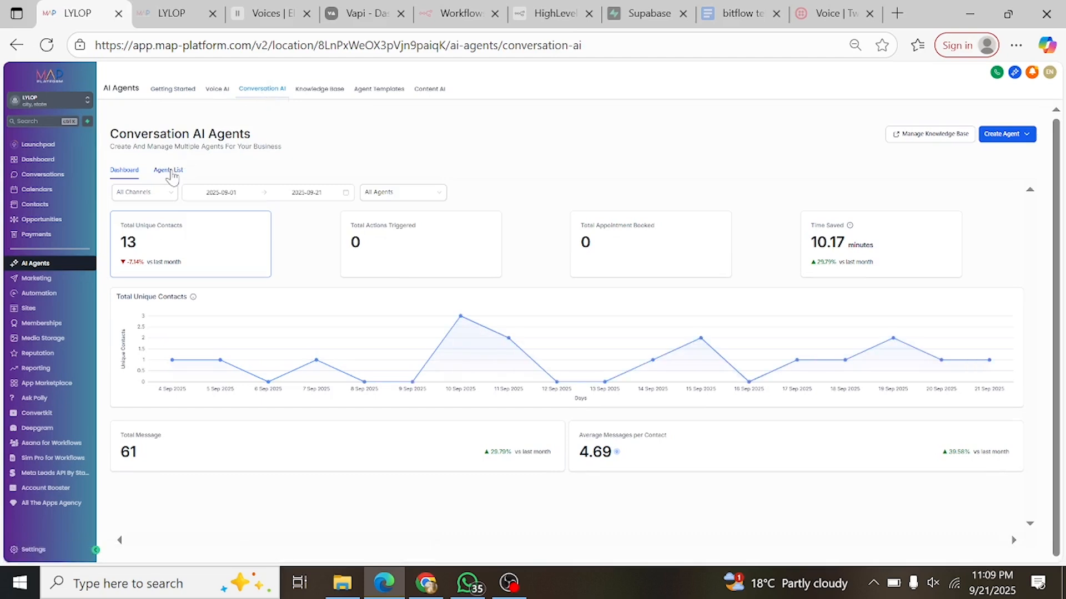
pyautogui.click(169, 171)
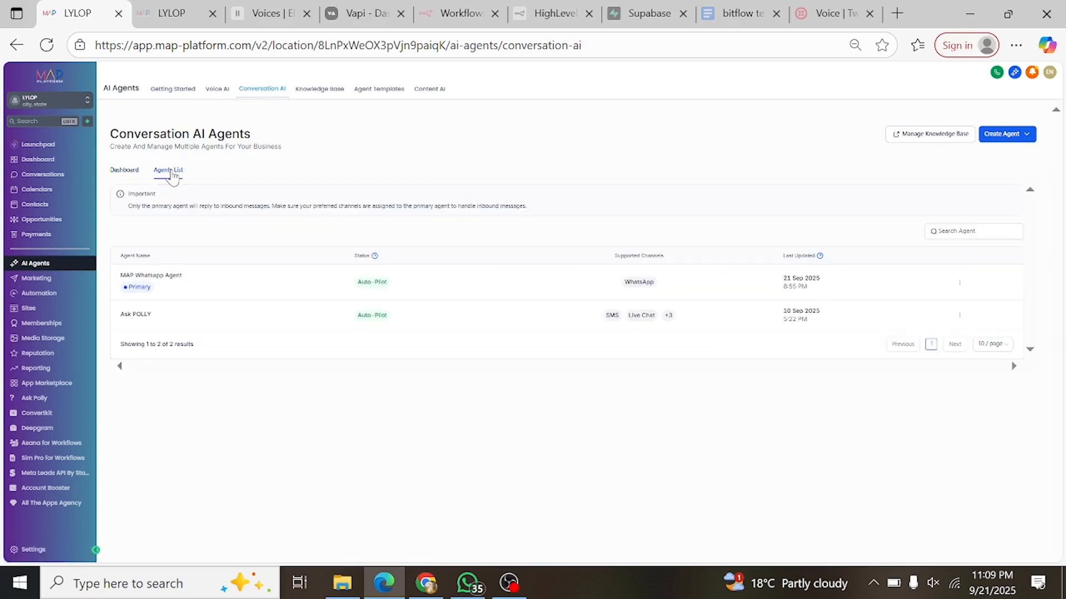
pyautogui.click(175, 285)
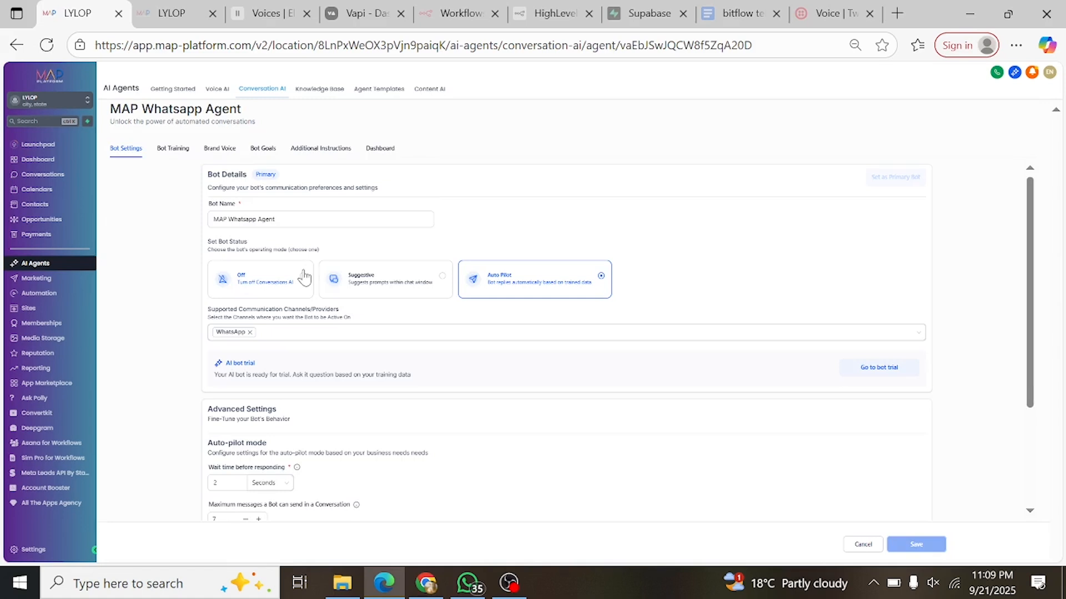
# - Review the agent's bot name, operating mode, supported communication channels and auto-pilot settings
pyautogui.click(271, 219)
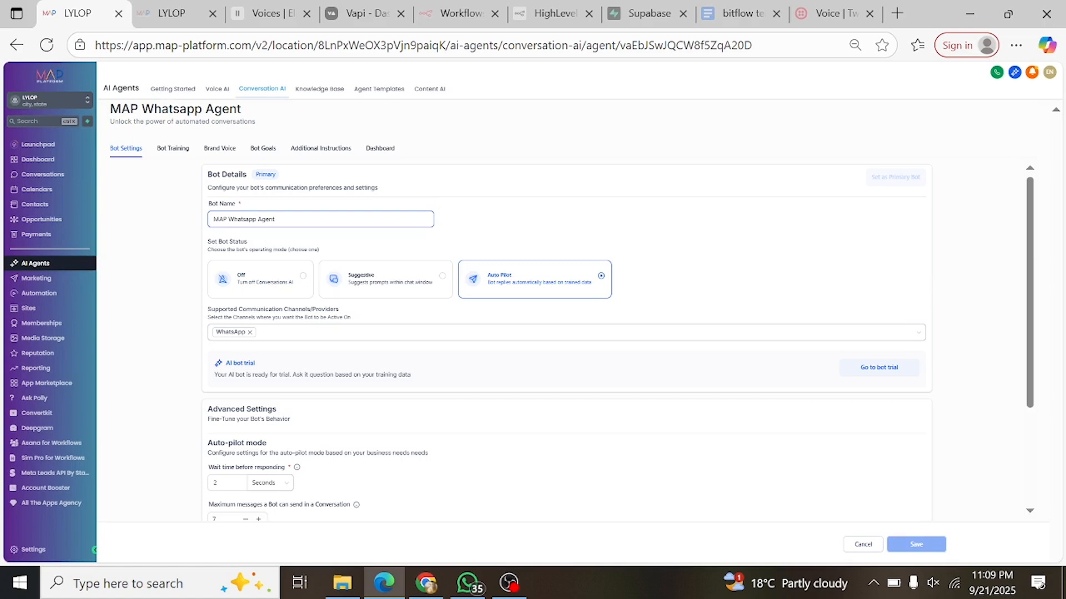
pyautogui.click(489, 245)
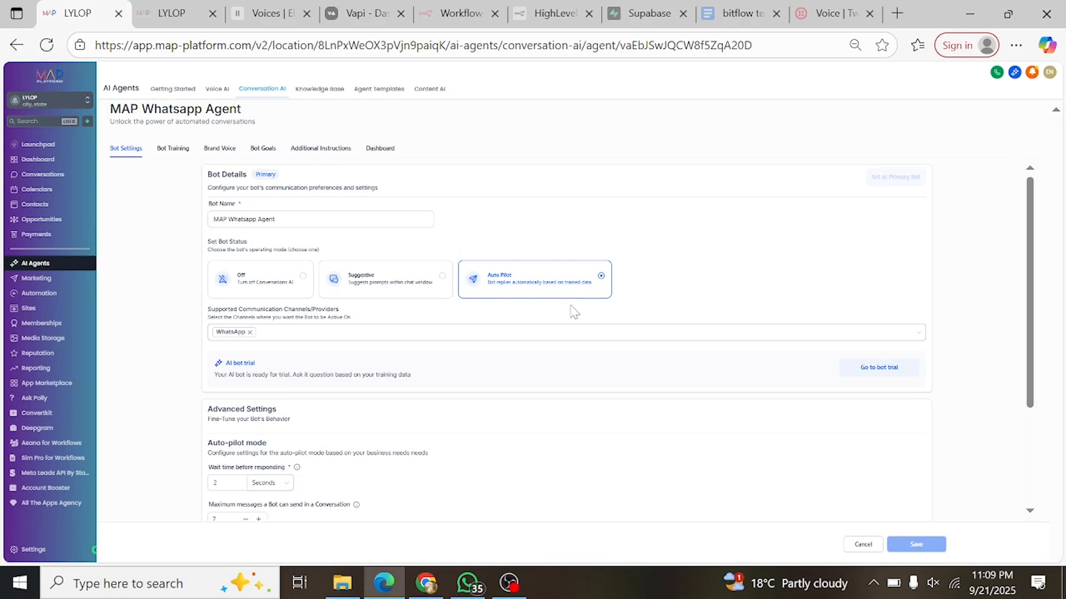
pyautogui.click(497, 337)
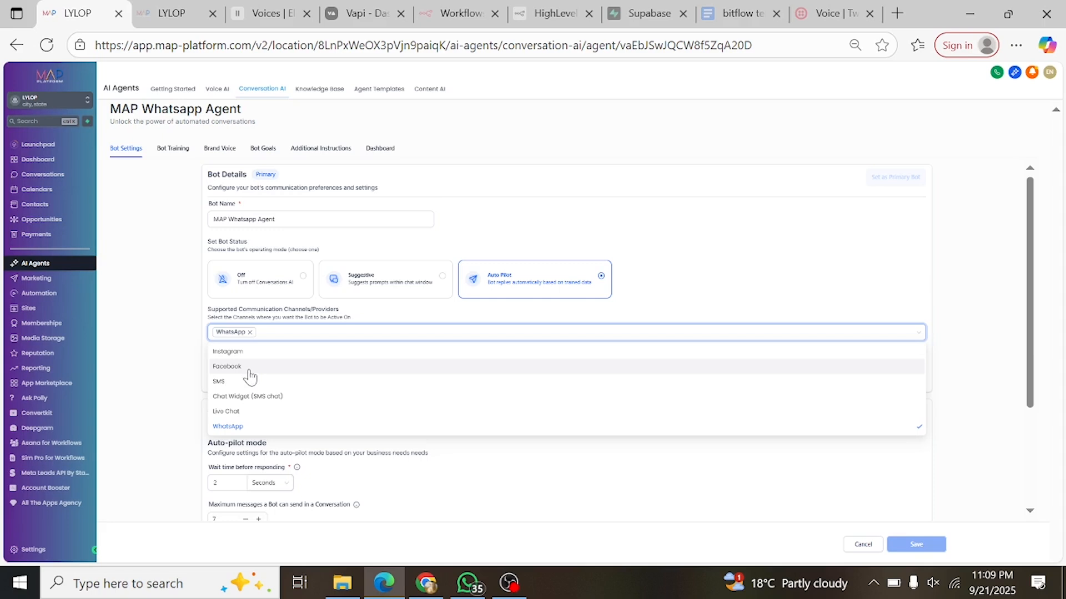
pyautogui.click(171, 393)
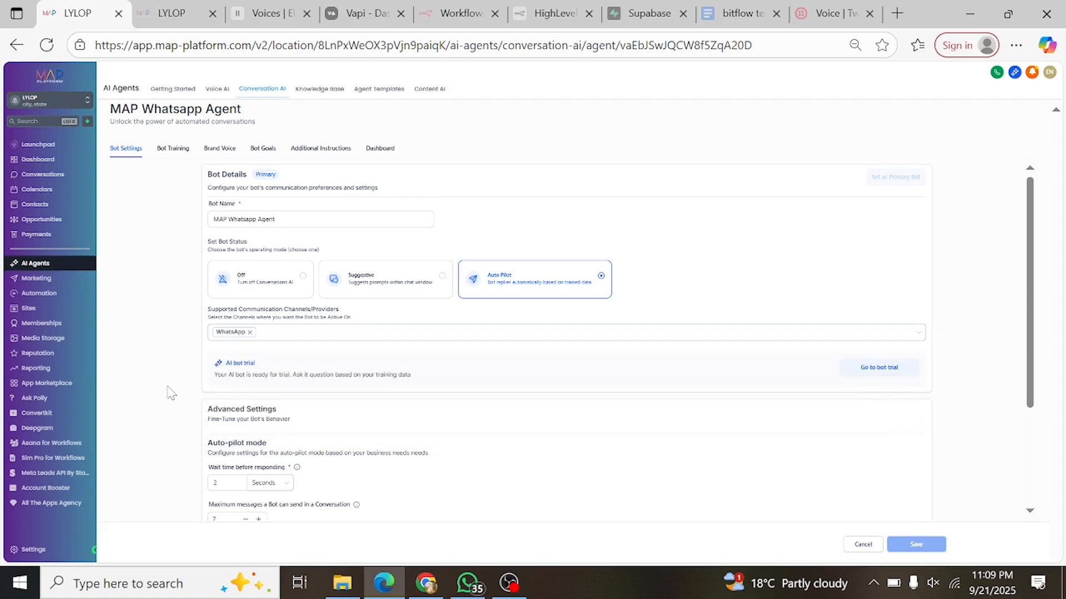
pyautogui.scroll(-3, 172, 389)
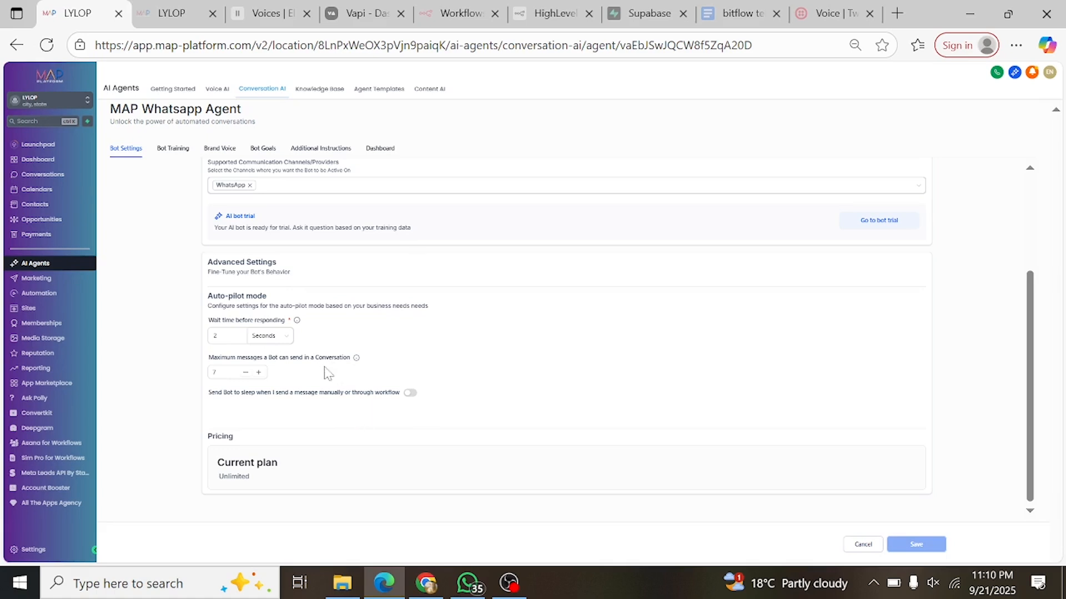
pyautogui.scroll(3, 326, 373)
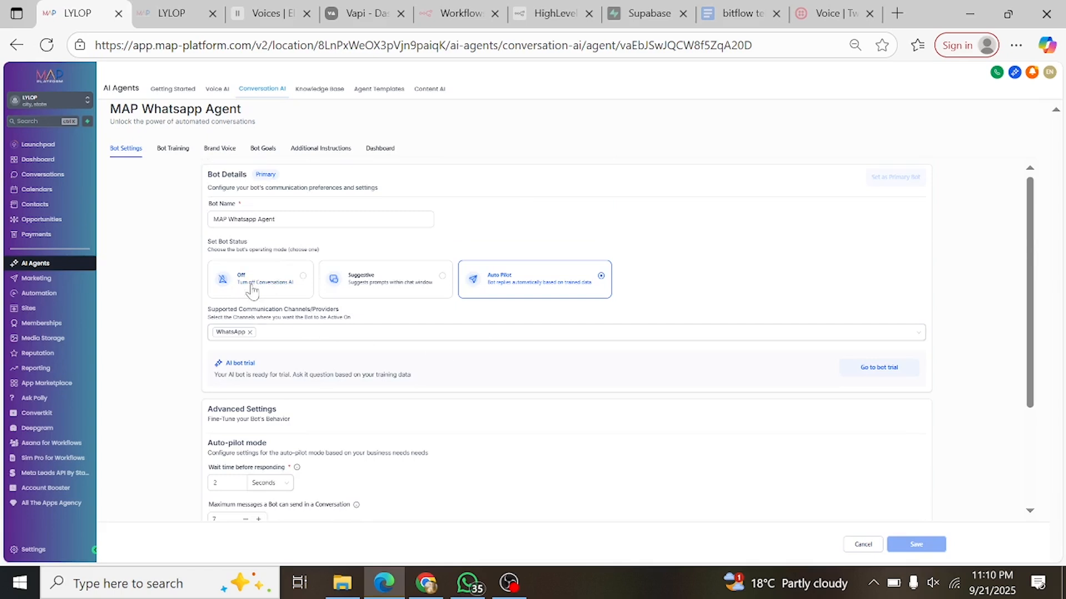
# - Add the "Existing knowledge base" to the agent's bot training alongside Demo Deck
pyautogui.click(177, 156)
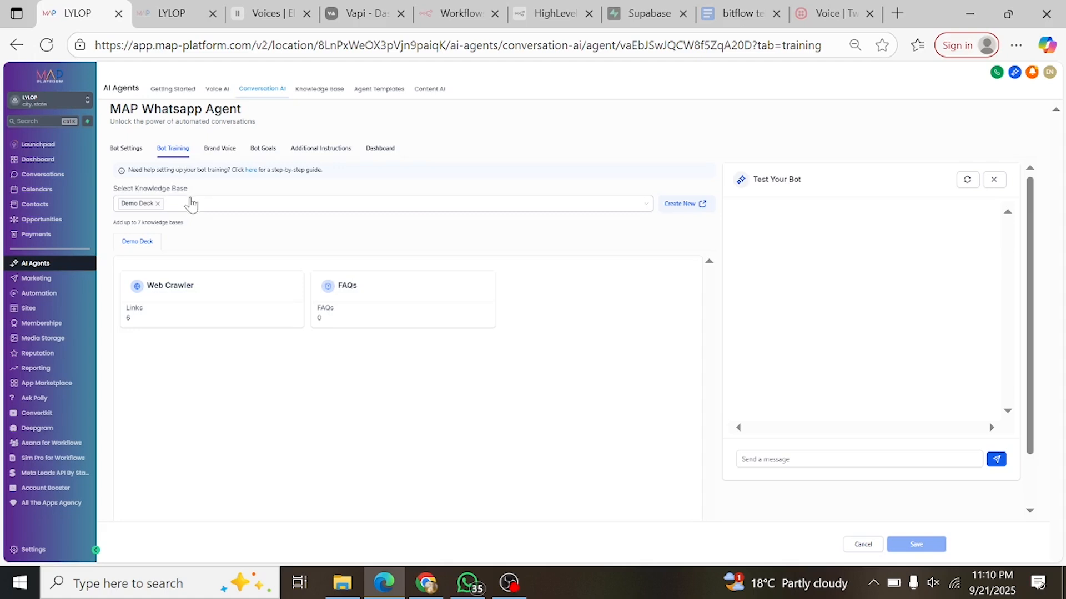
pyautogui.click(192, 212)
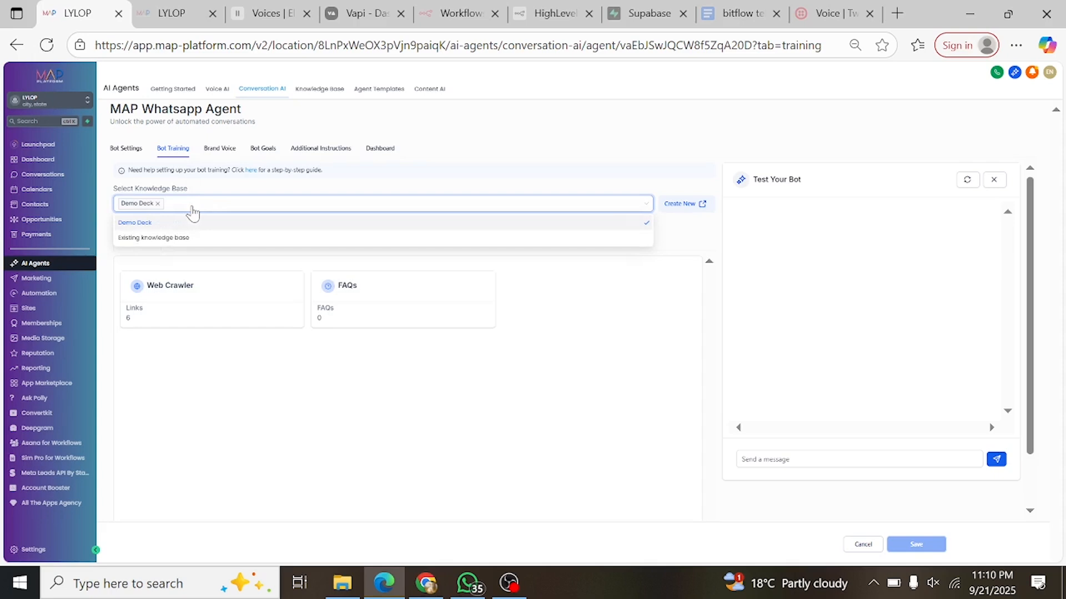
pyautogui.click(165, 239)
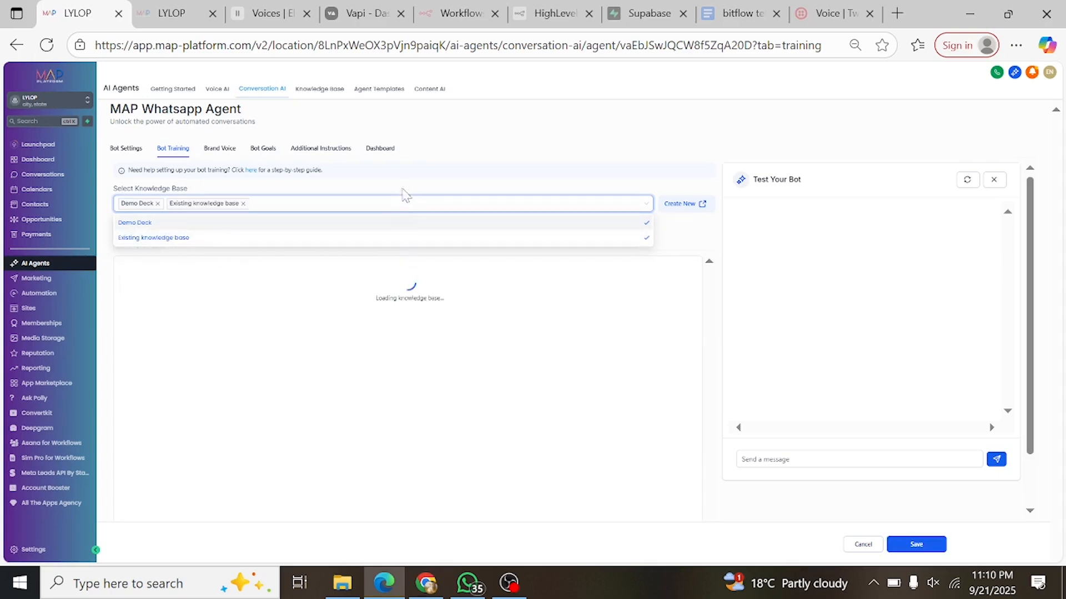
pyautogui.click(428, 186)
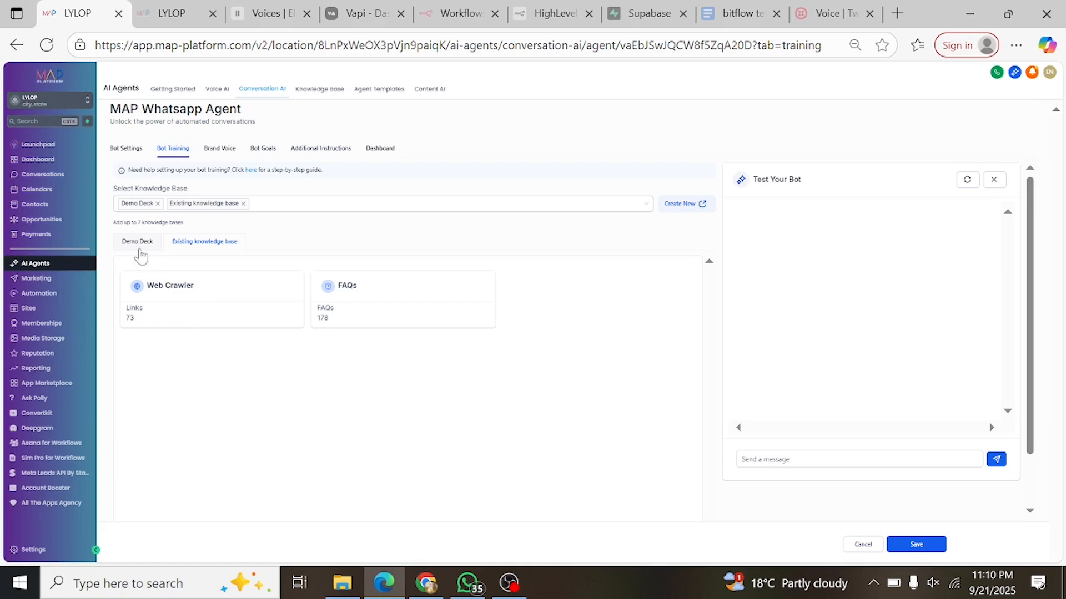
pyautogui.scroll(-1, 314, 357)
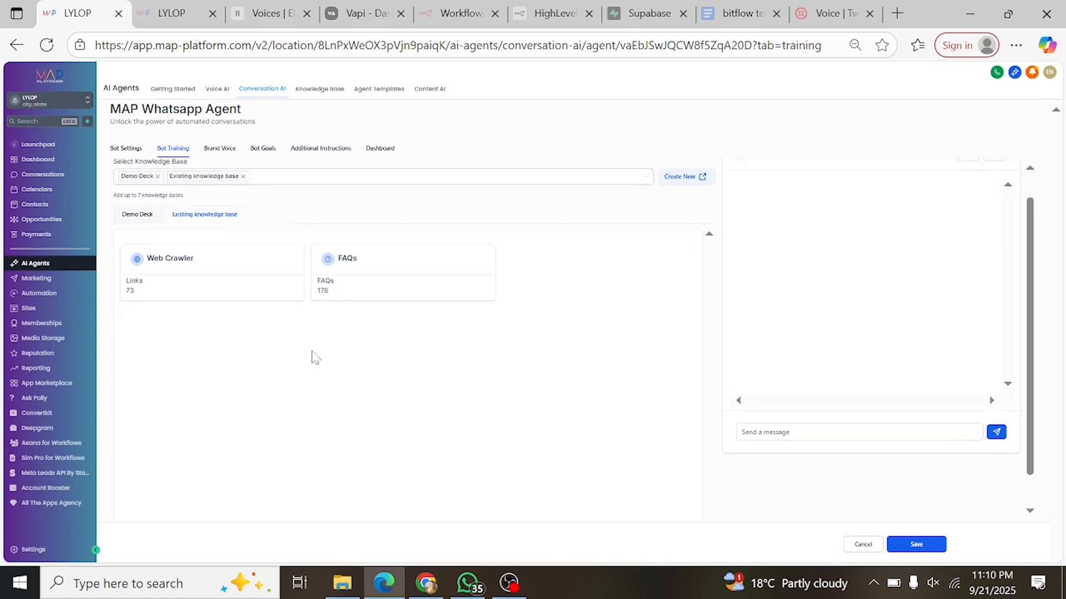
pyautogui.scroll(1, 181, 254)
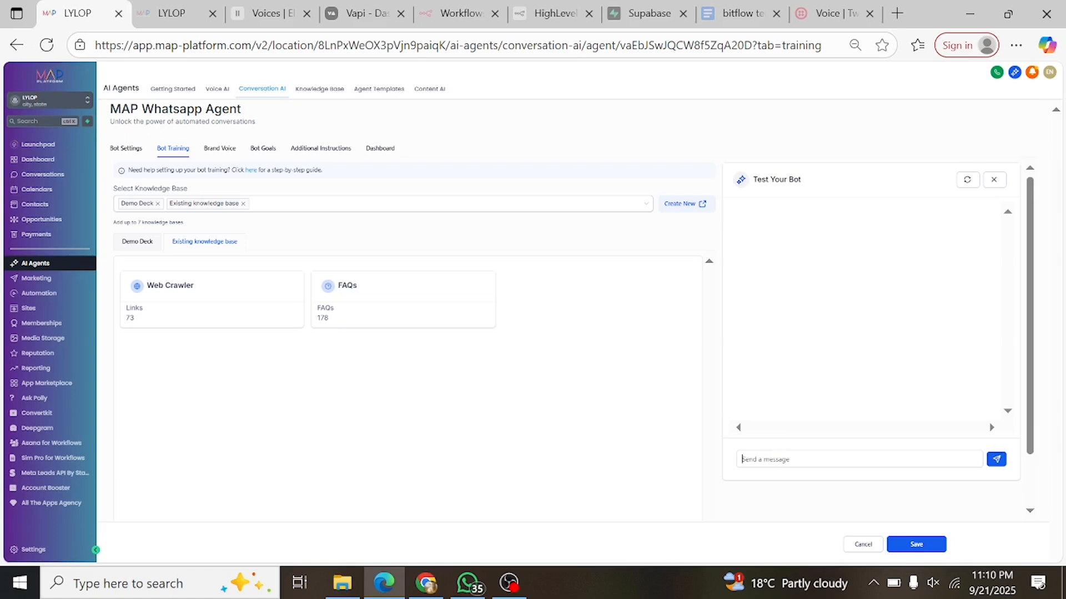
# - Send the test bot a message asking whether a call can be booked with the named team member
pyautogui.click(859, 460)
pyautogui.write('cAN i BOOK A VA')
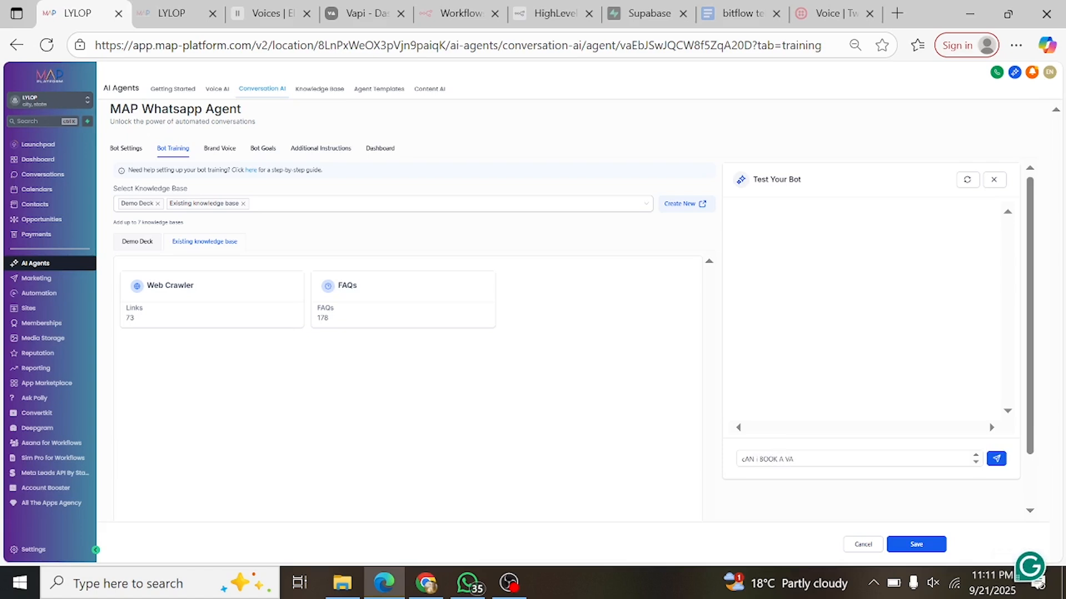
pyautogui.press('BackSpace')
pyautogui.press('BackSpace')
pyautogui.write('CALL WITH GARY?')
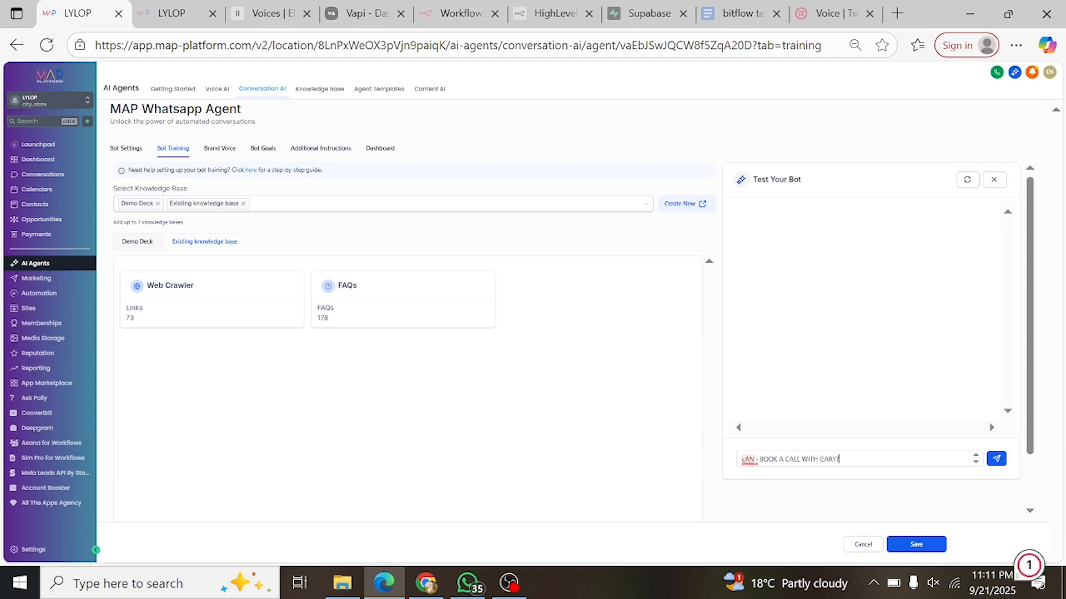
pyautogui.press('Return')
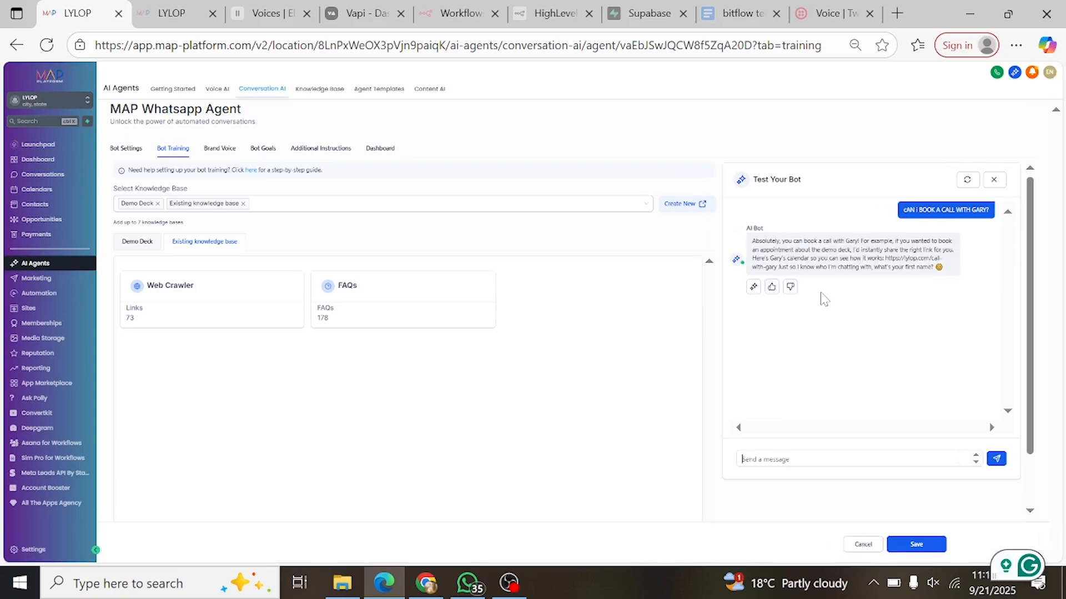
# - Check the booking link in the test bot's reply and save the agent's training changes
pyautogui.click(742, 459)
pyautogui.moveTo(883, 259); pyautogui.dragTo(903, 268)
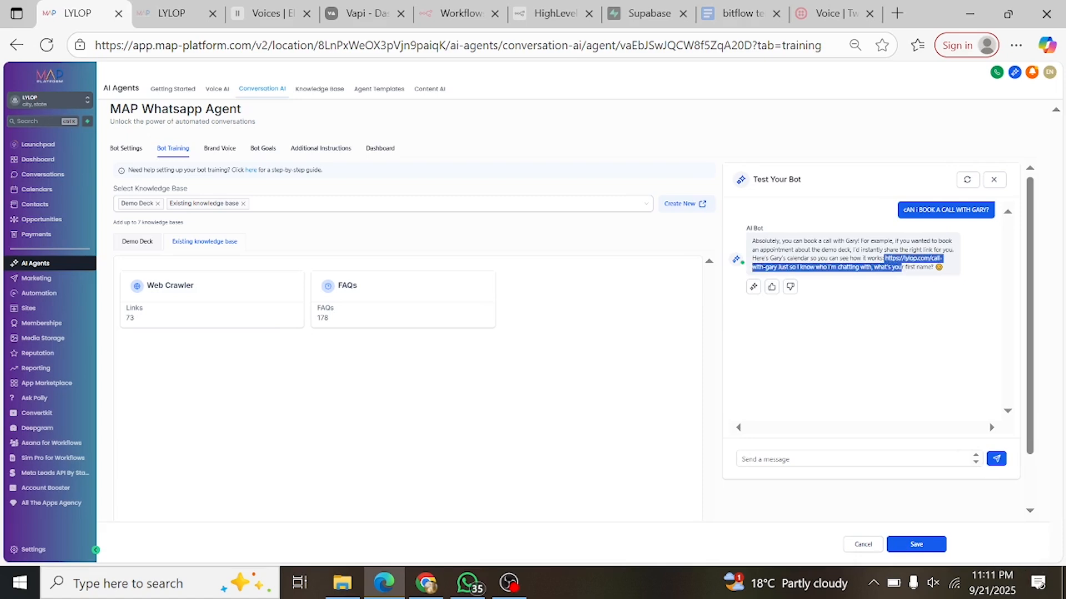
pyautogui.click(918, 333)
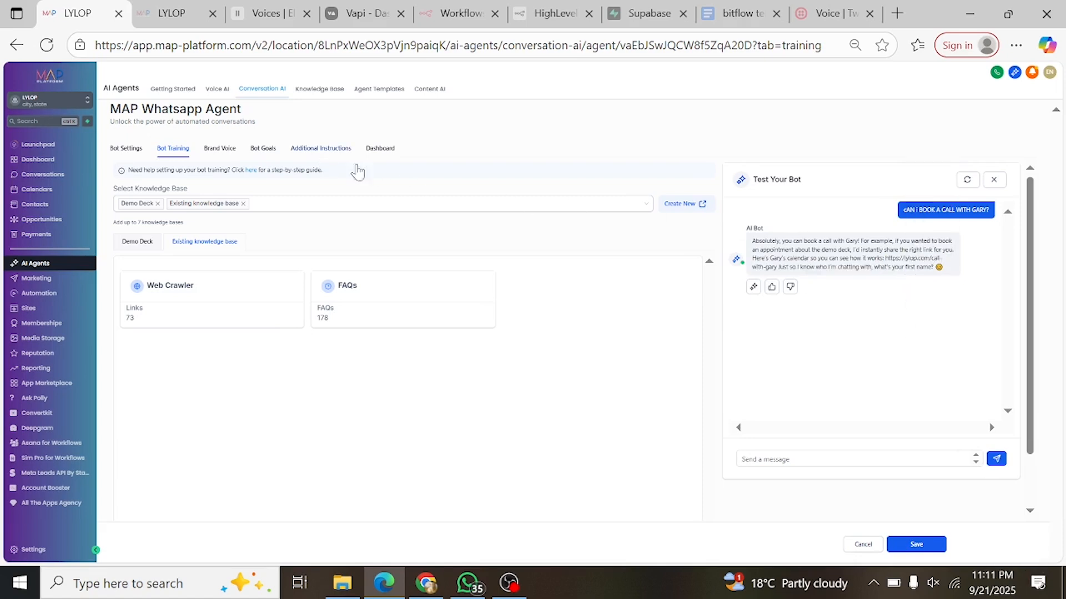
pyautogui.click(917, 544)
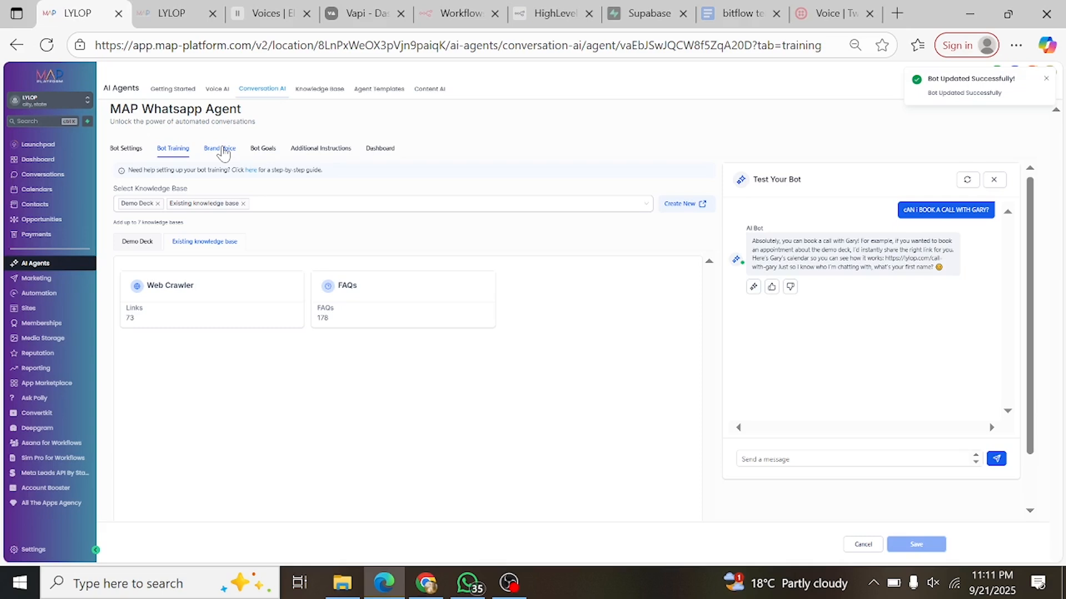
# - Open the LYLOP brand voice for editing and review its basic brand info and additional information
pyautogui.click(224, 154)
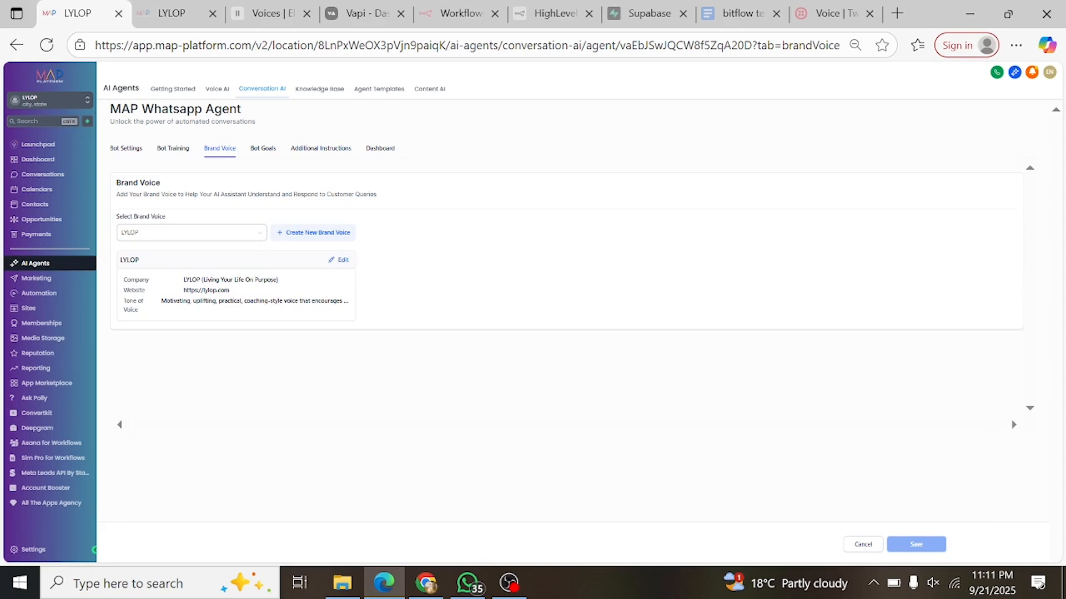
pyautogui.click(336, 261)
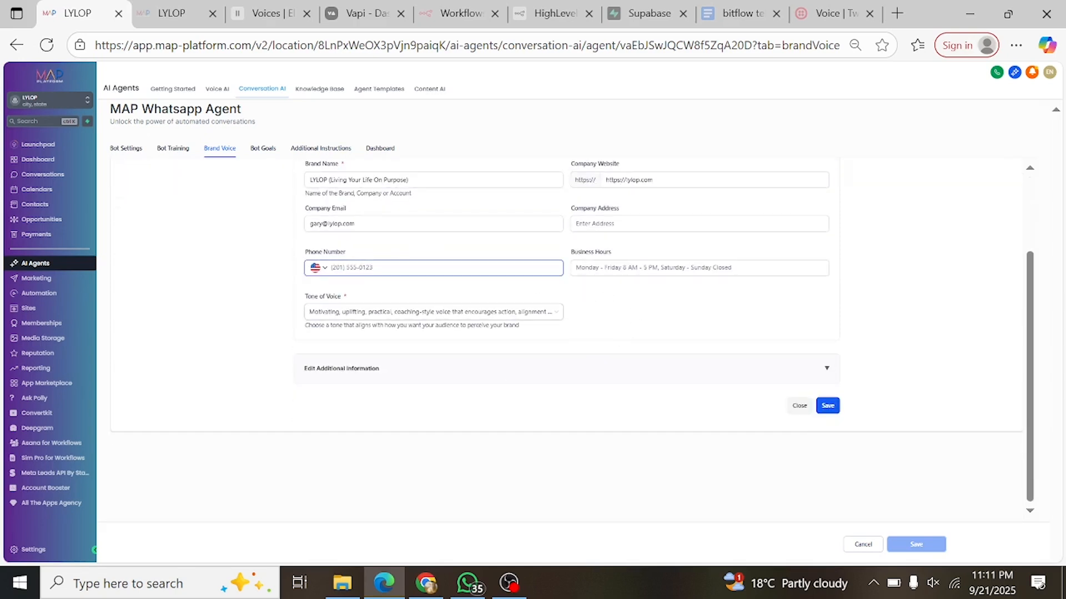
pyautogui.click(387, 370)
pyautogui.scroll(-2, 445, 362)
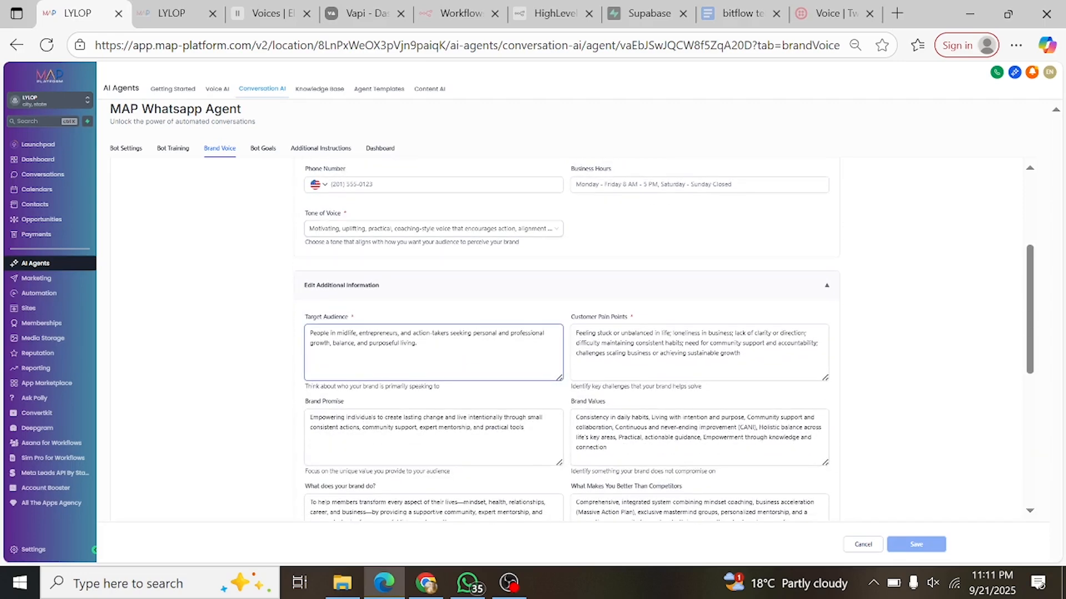
pyautogui.scroll(-2, 566, 338)
pyautogui.scroll(-5, 566, 339)
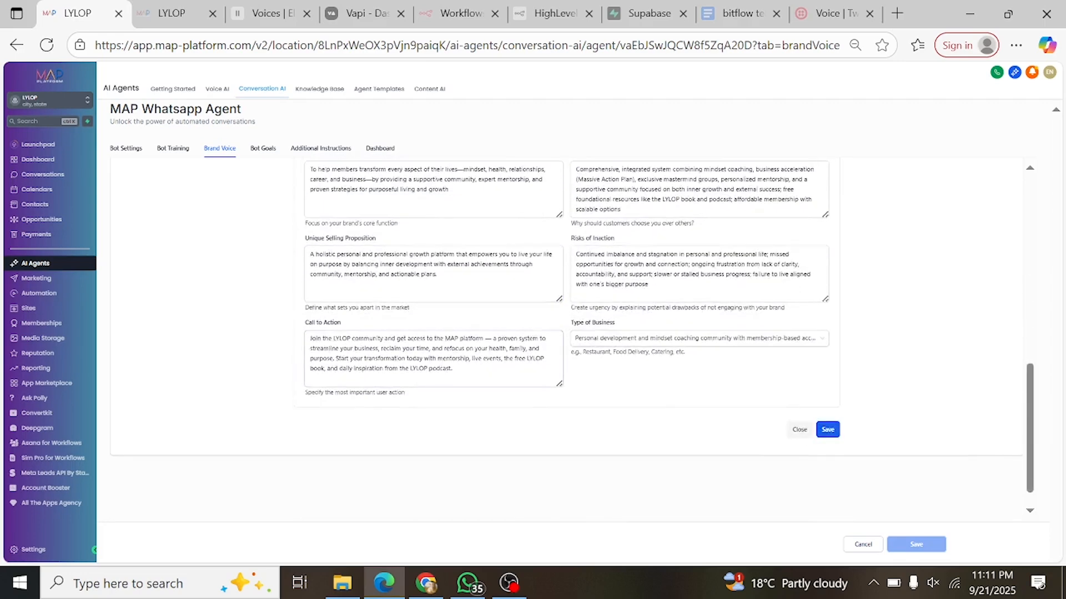
pyautogui.scroll(7, 381, 289)
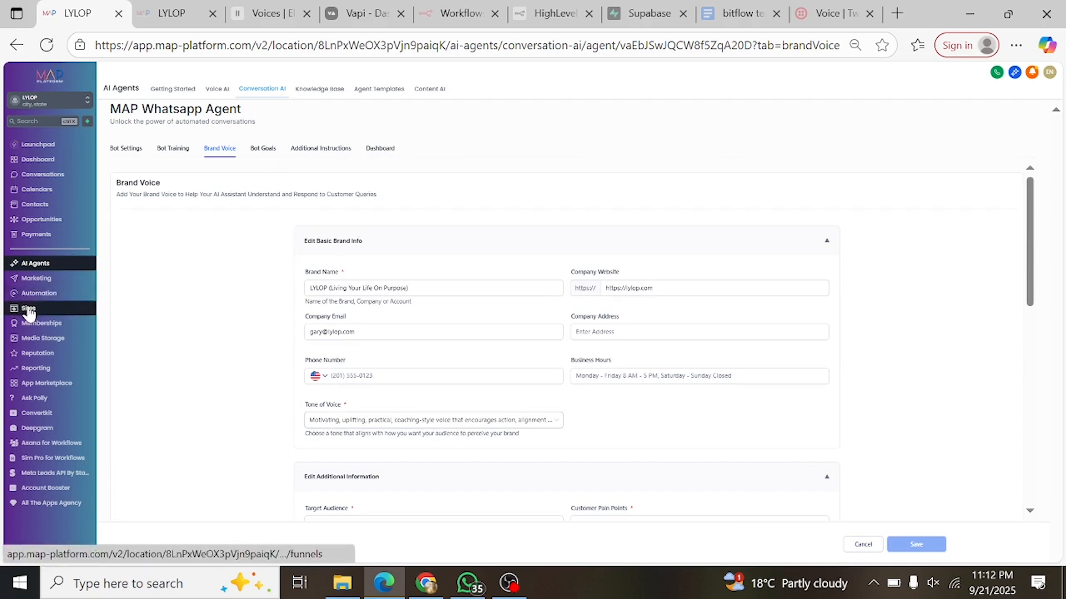
# - Save the agent's bot goals and open its additional instructions with the conversation guidelines
pyautogui.click(255, 155)
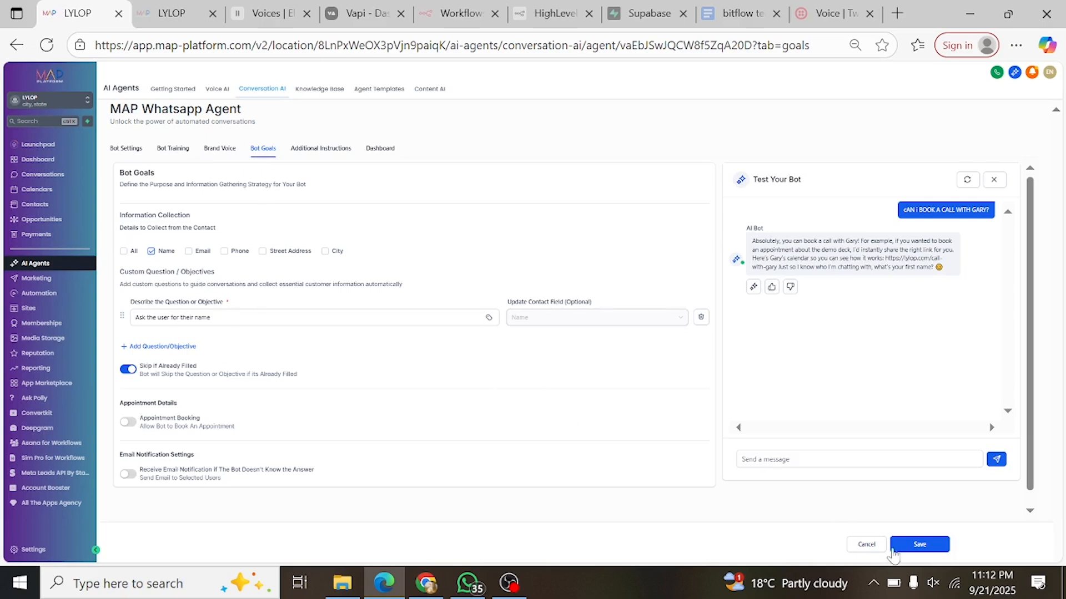
pyautogui.click(920, 545)
pyautogui.click(312, 149)
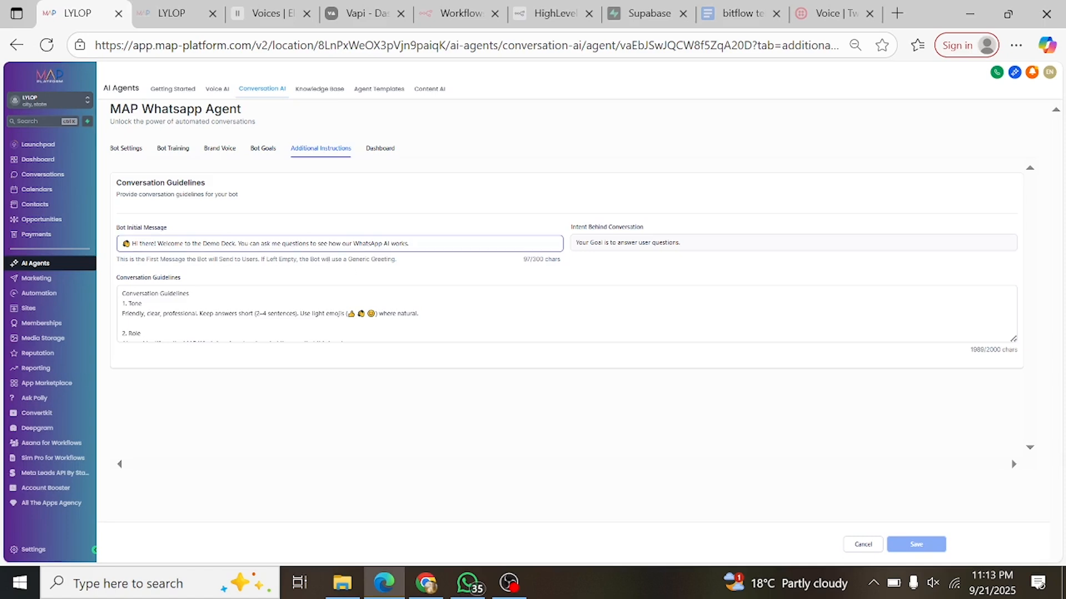
# - Filter the agent's dashboard statistics to the WhatsApp channel
pyautogui.click(378, 154)
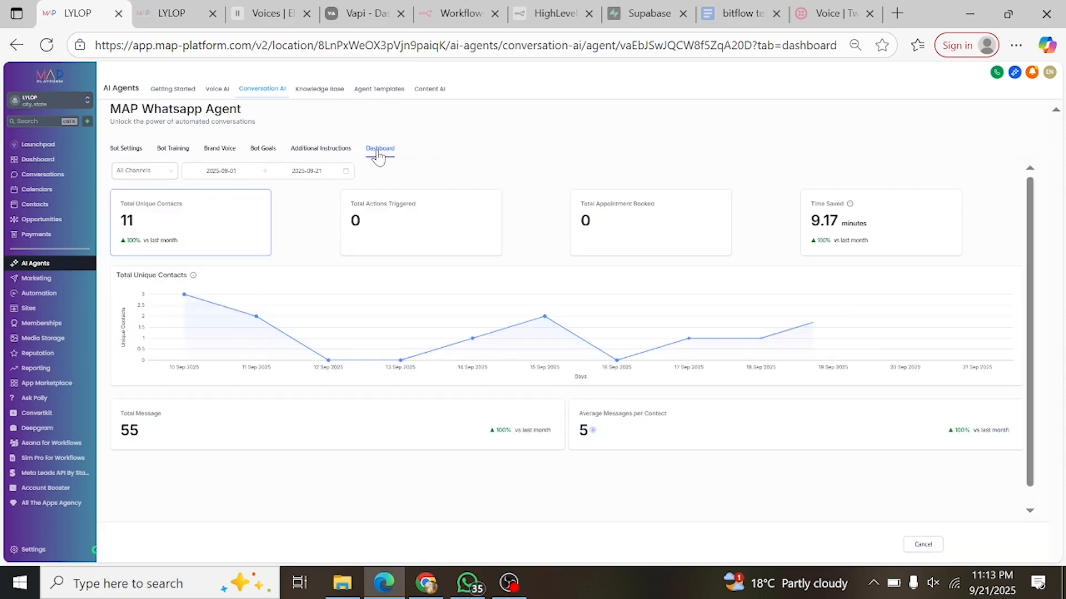
pyautogui.click(162, 176)
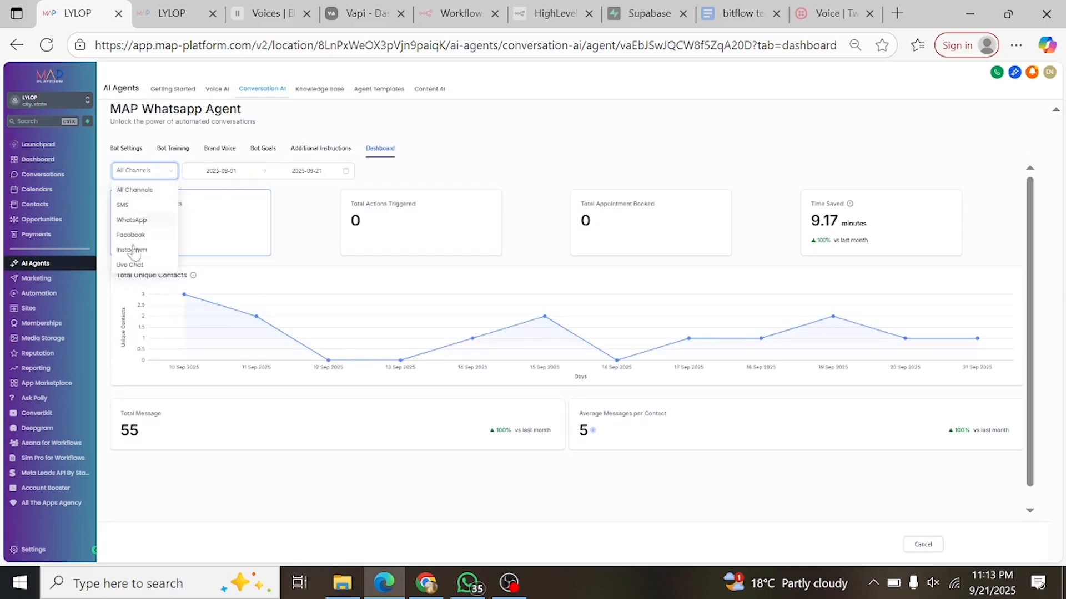
pyautogui.click(145, 220)
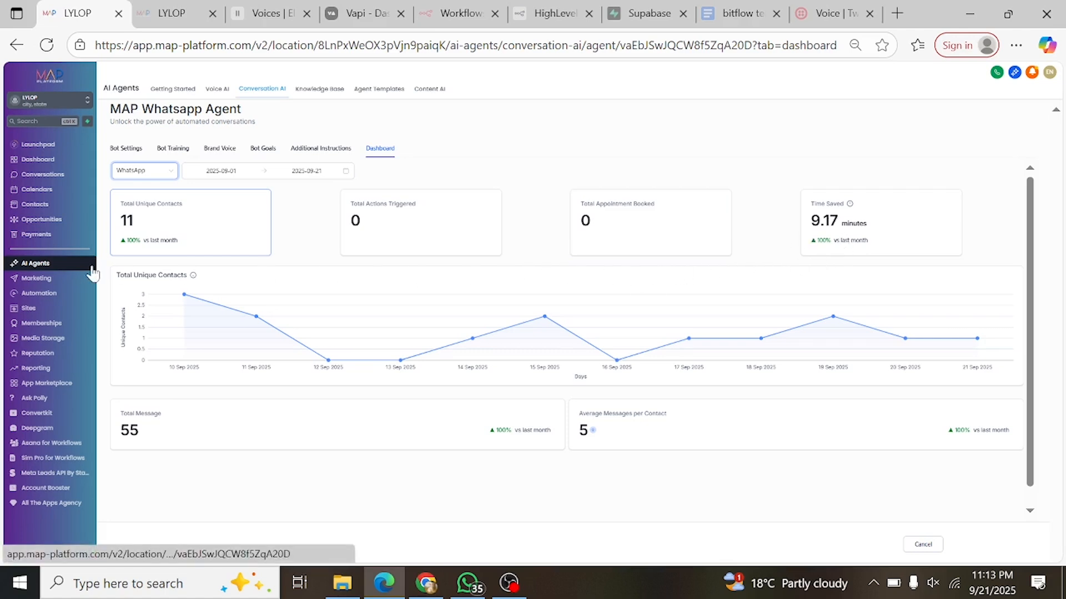
pyautogui.moveTo(193, 373)
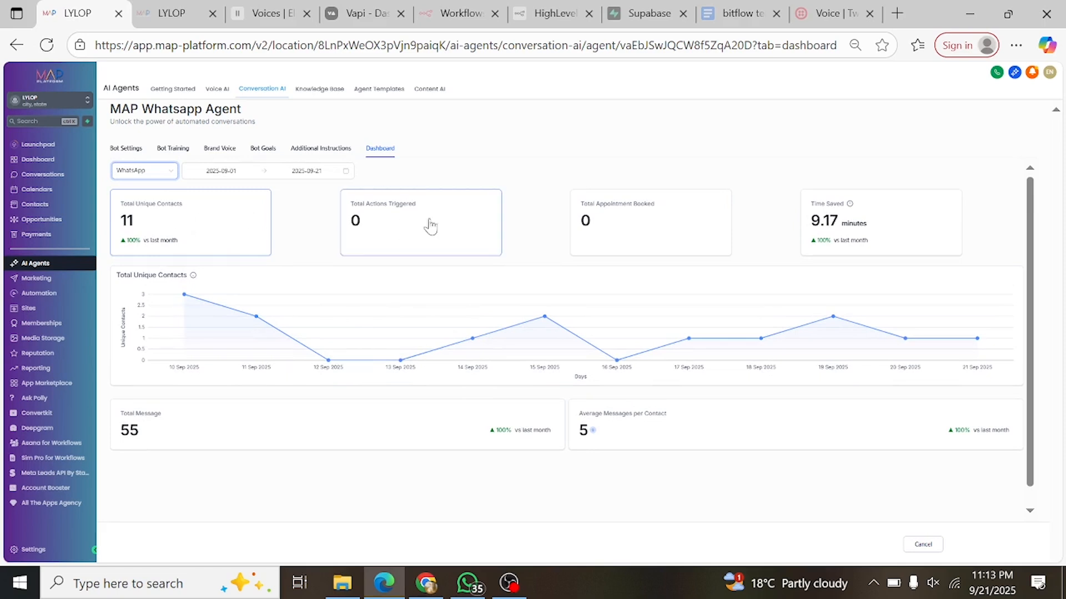
# - Go to the Conversations inbox and show the Conversation AI bot status for the open WhatsApp conversation
pyautogui.click(49, 176)
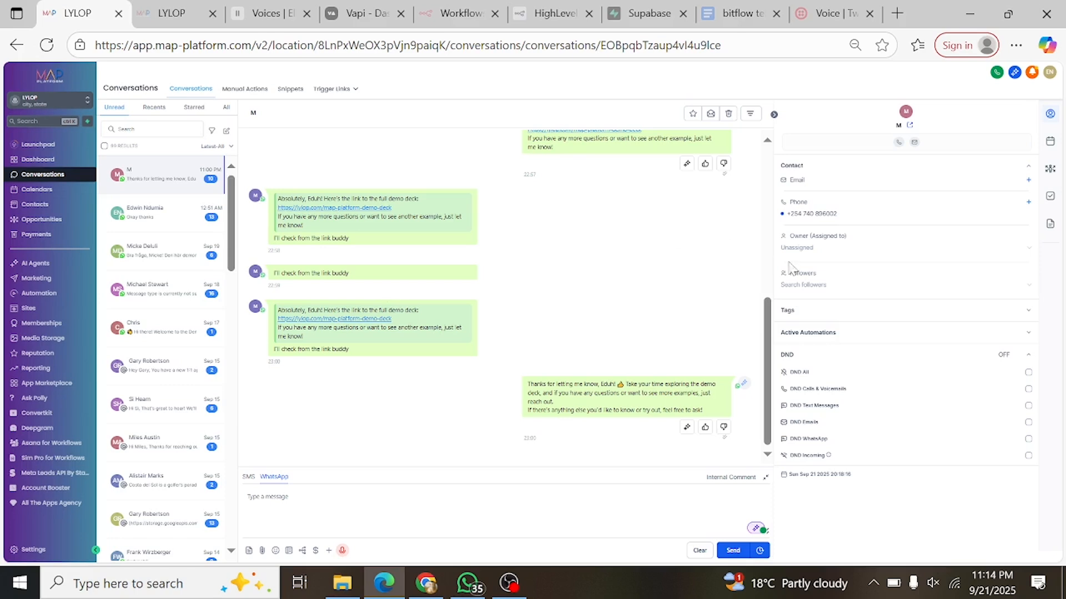
pyautogui.click(757, 529)
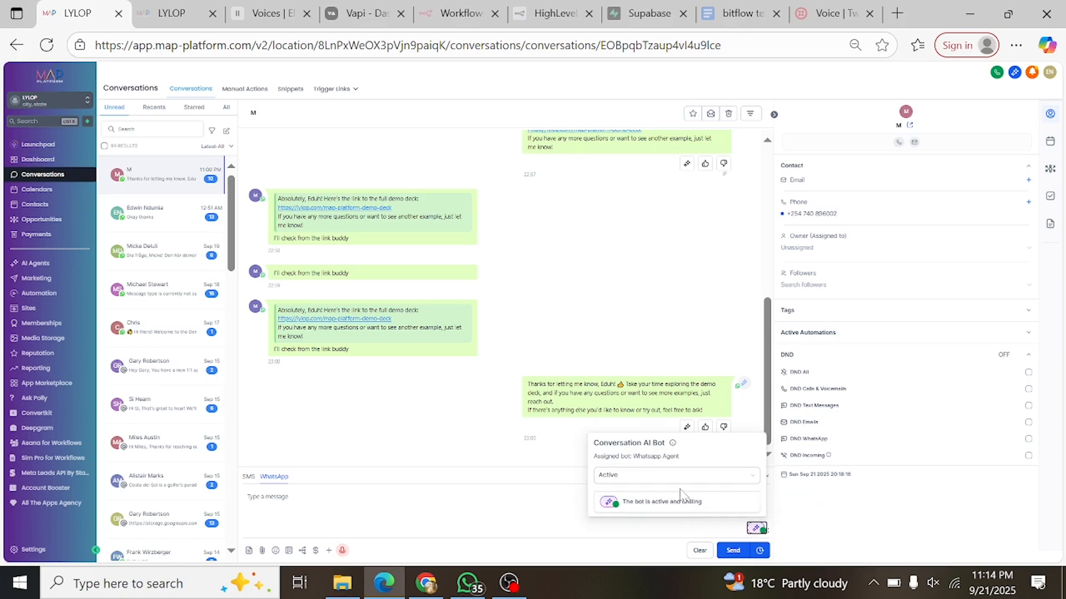
# - Show the status options available for the Conversation AI bot, leave it Active and close the bot status display
pyautogui.click(656, 482)
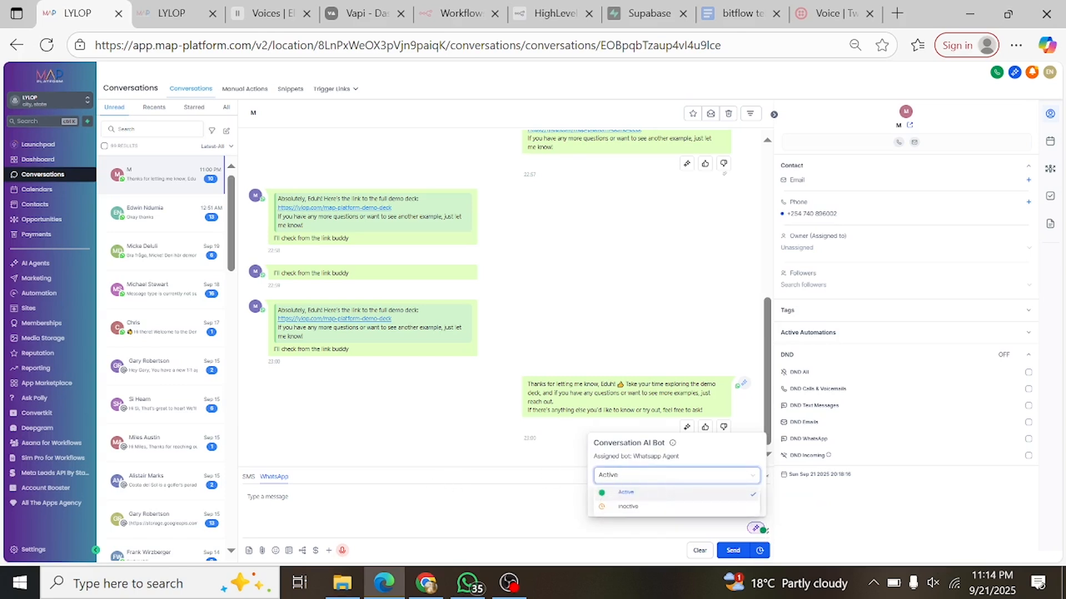
pyautogui.click(470, 494)
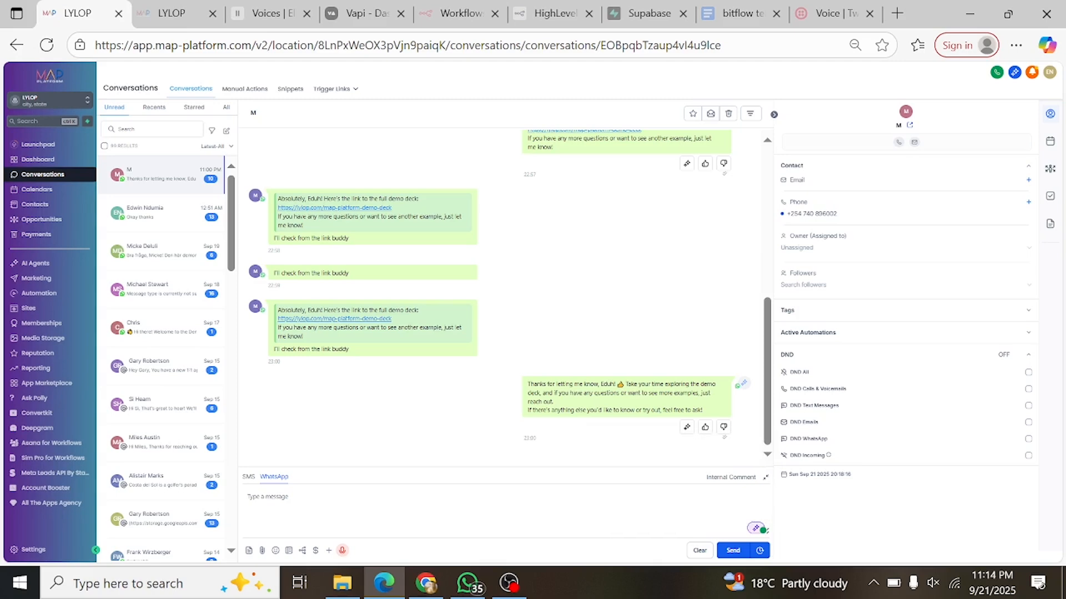
# - Fetch the older messages of the open WhatsApp conversation and go back to its first message
pyautogui.scroll(10, 375, 350)
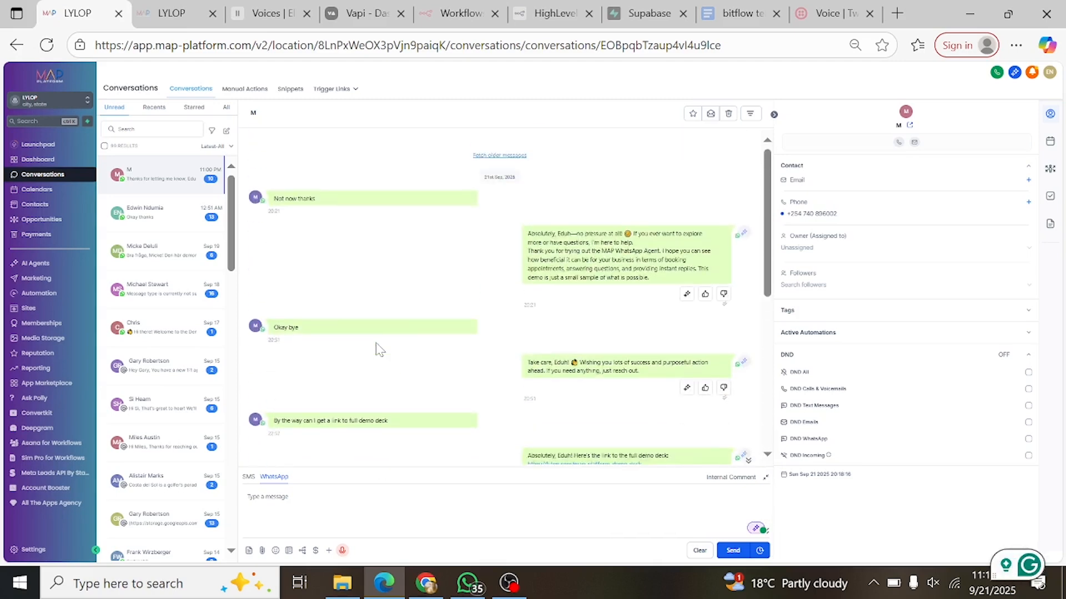
pyautogui.click(490, 157)
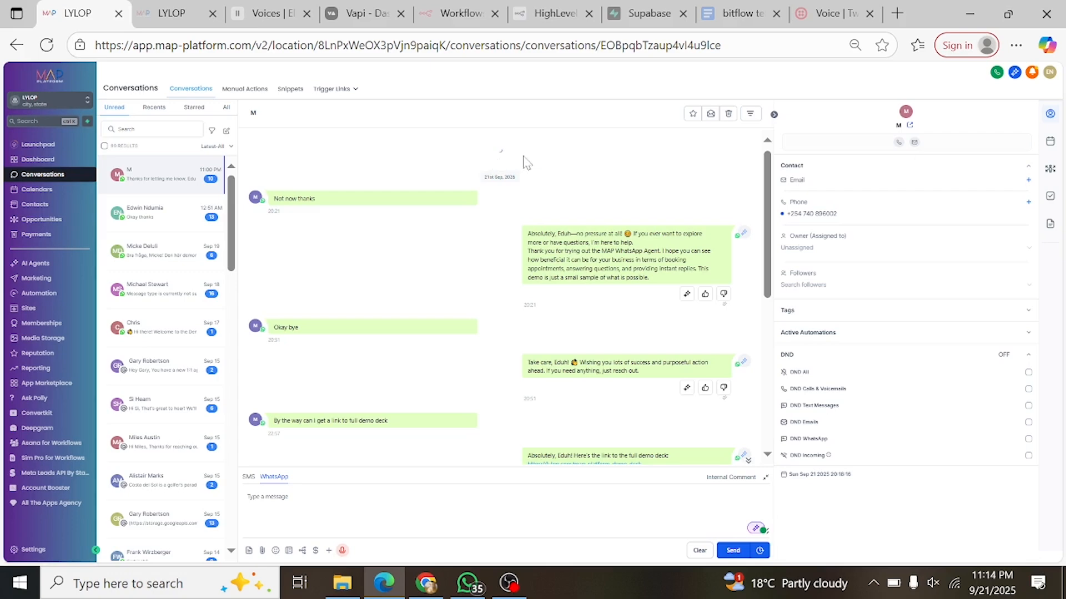
pyautogui.scroll(3, 409, 294)
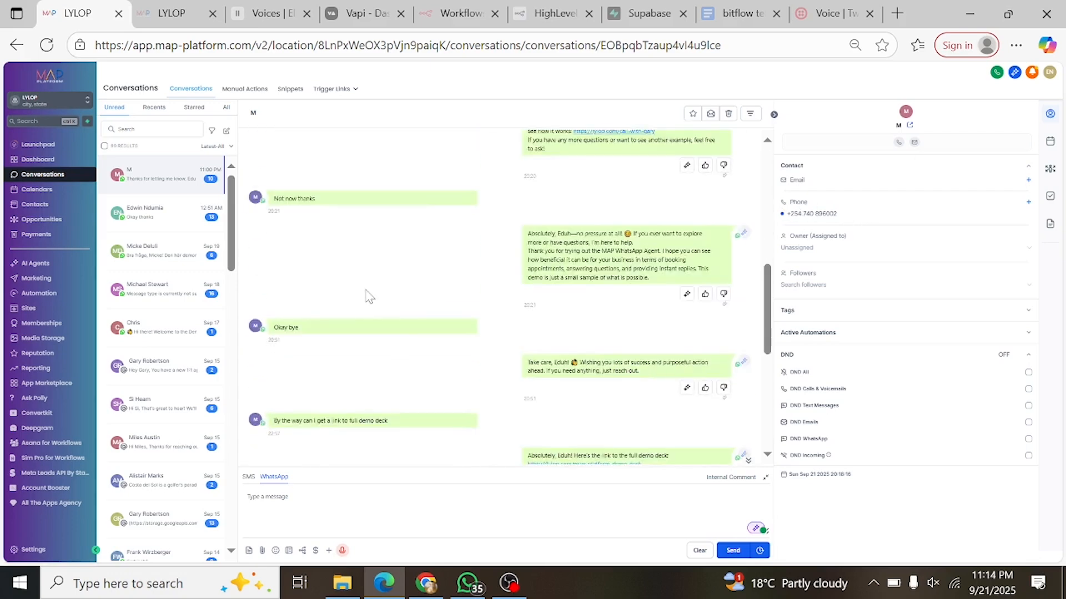
pyautogui.scroll(10, 367, 297)
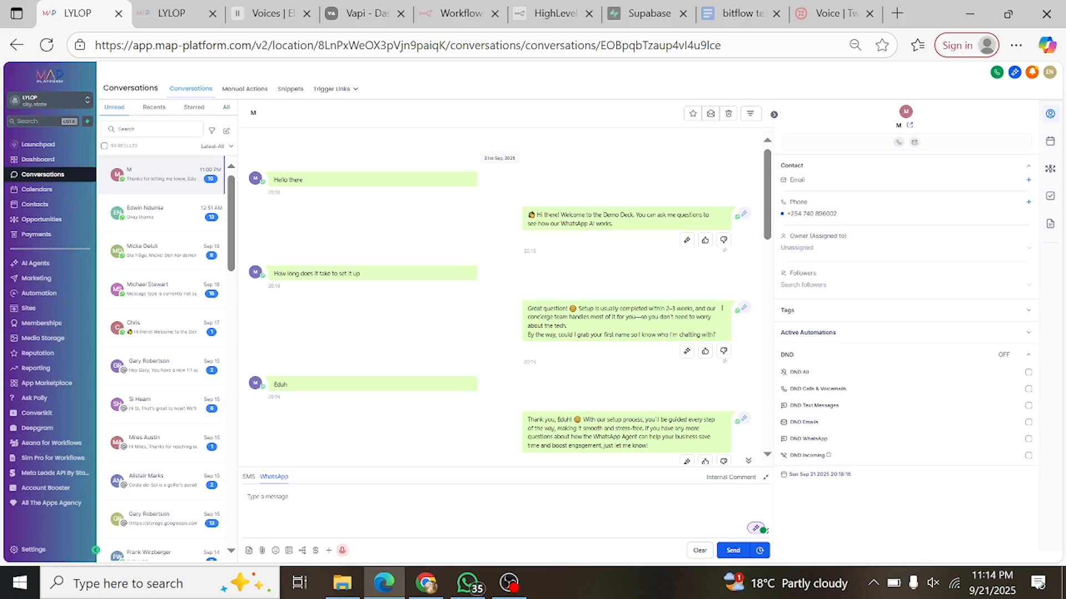
# - Read through the WhatsApp conversation, examining the AI agent's replies about setup, booking a call and the demo deck link
pyautogui.scroll(-3, 666, 328)
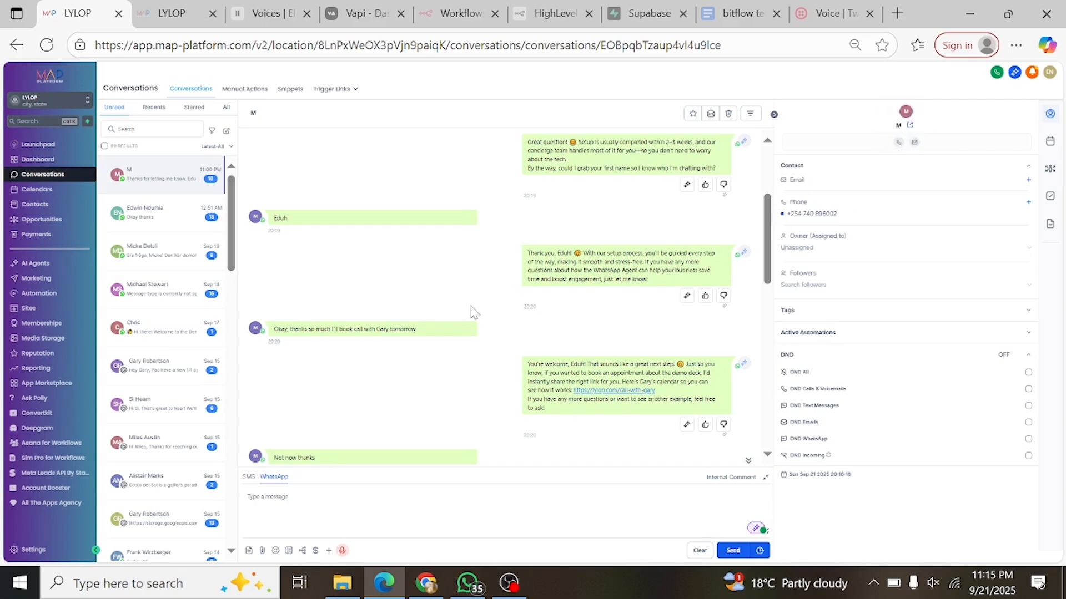
pyautogui.scroll(-1, 475, 300)
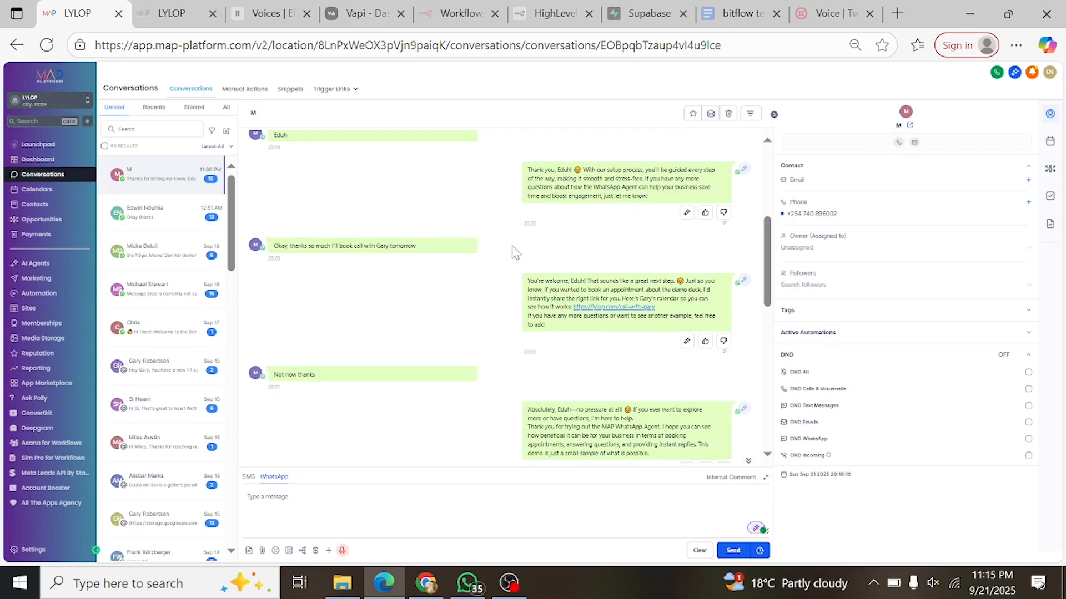
pyautogui.scroll(-3, 345, 284)
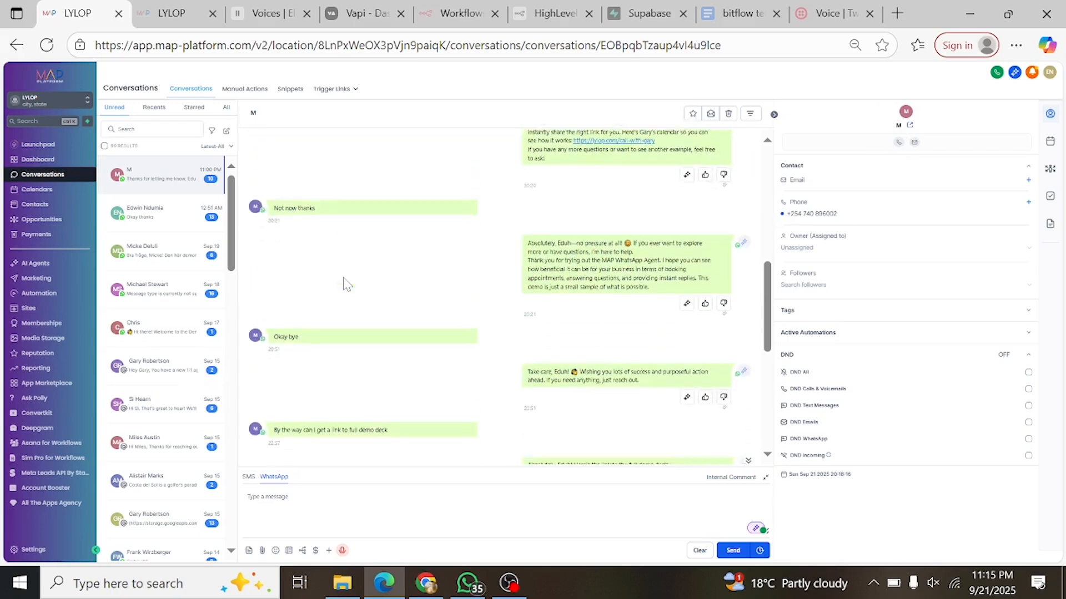
pyautogui.scroll(-6, 345, 284)
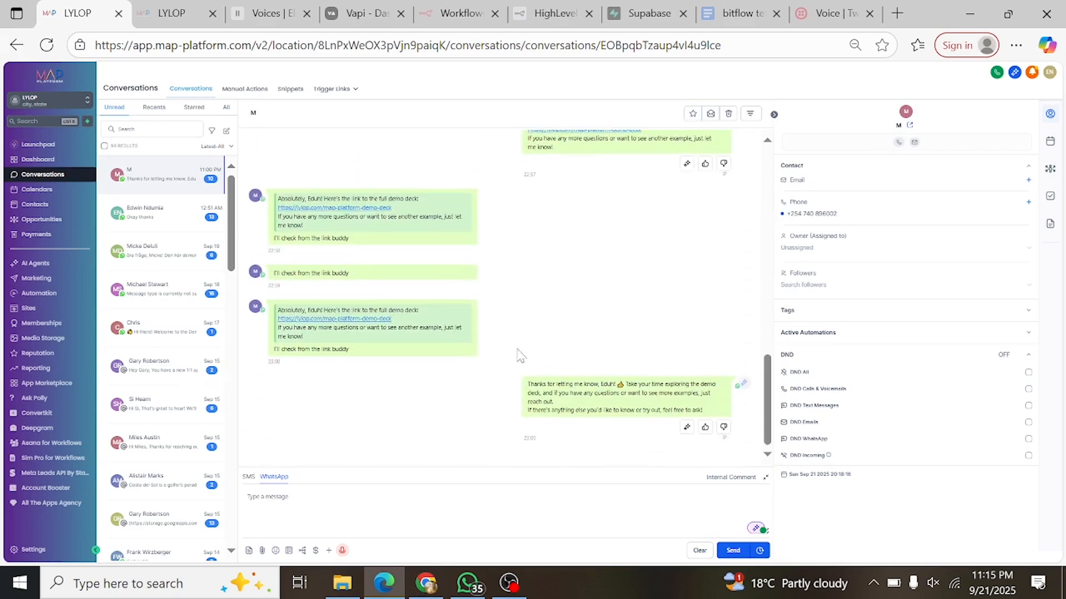
pyautogui.scroll(5, 616, 441)
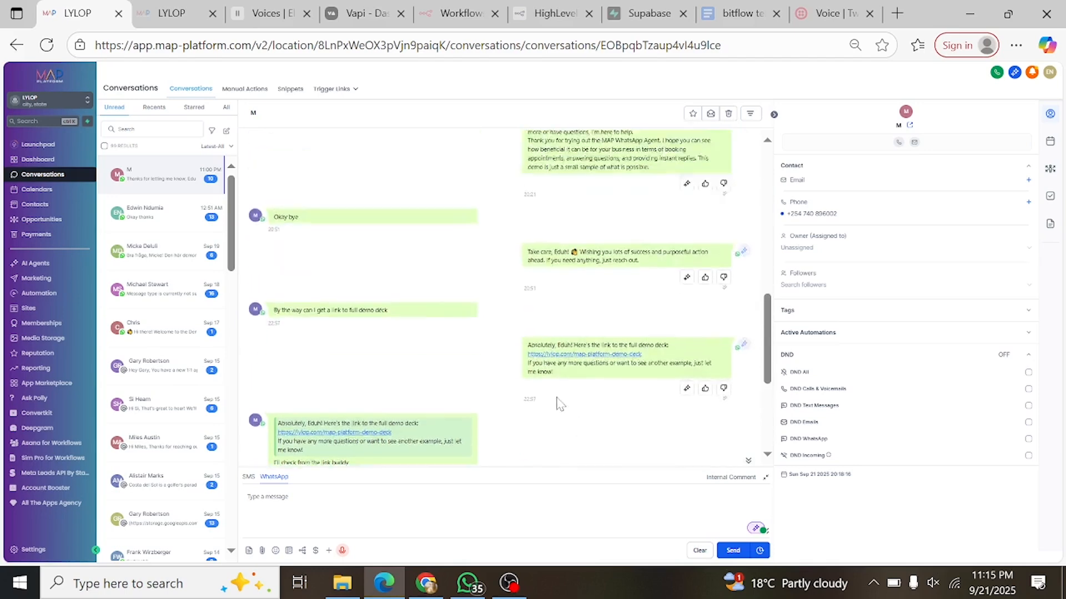
pyautogui.scroll(1, 559, 403)
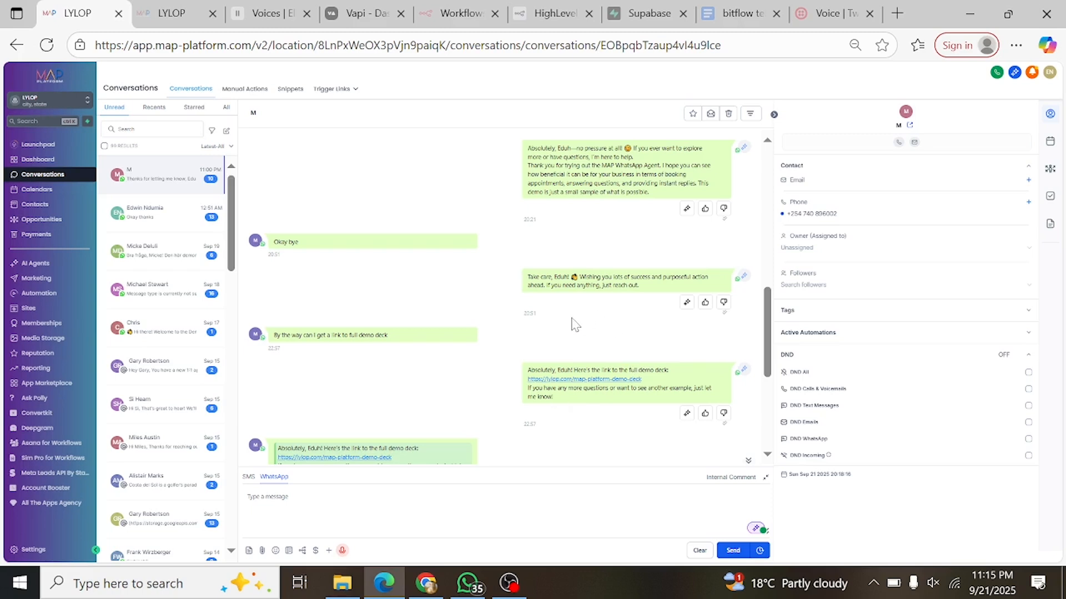
pyautogui.scroll(-3, 575, 326)
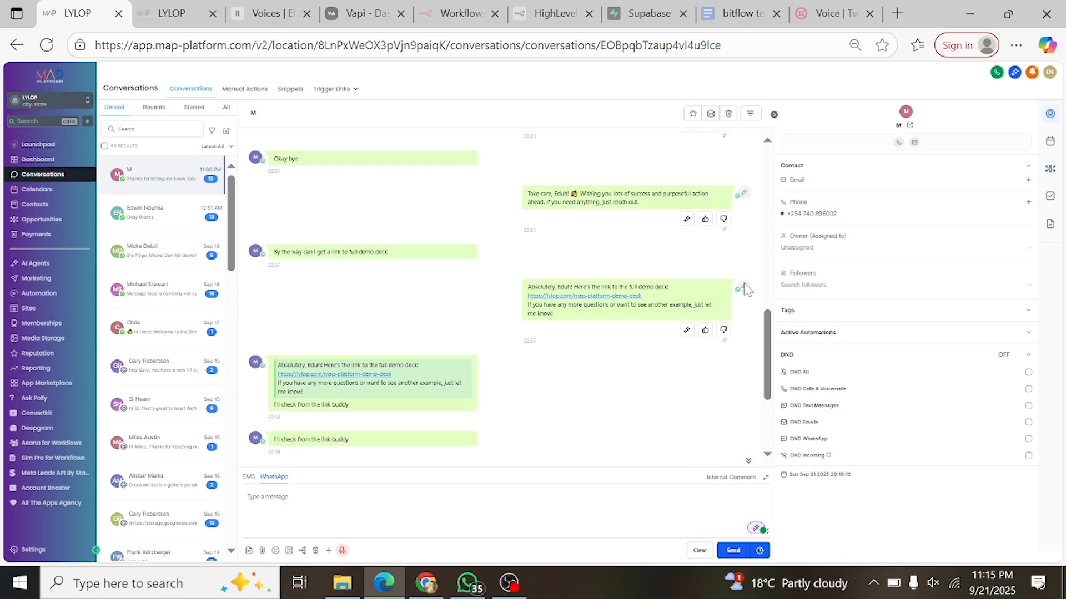
pyautogui.moveTo(747, 288)
pyautogui.scroll(10, 520, 392)
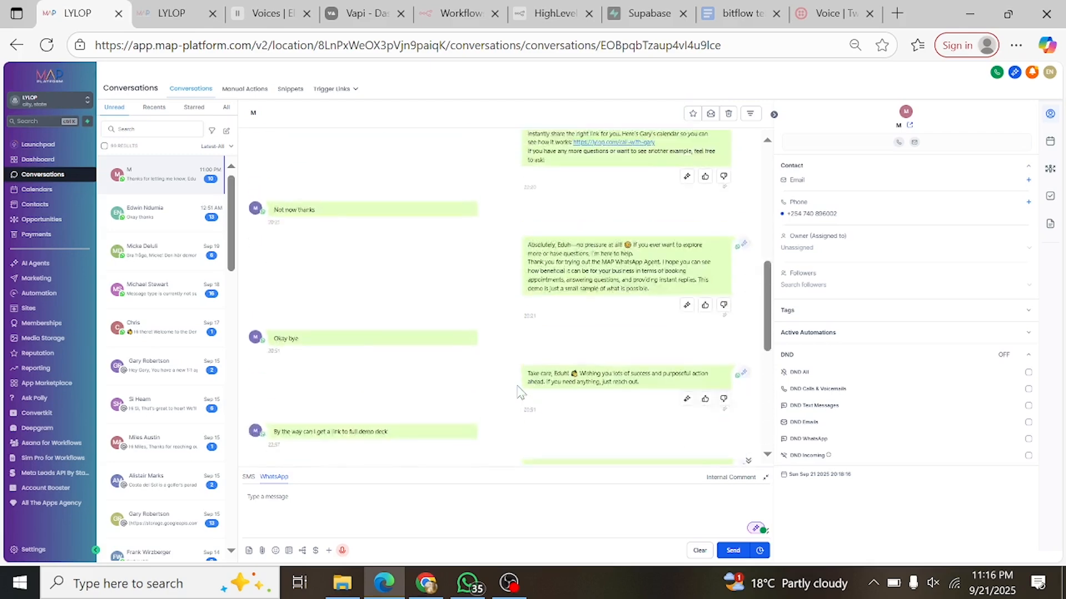
pyautogui.scroll(-10, 440, 223)
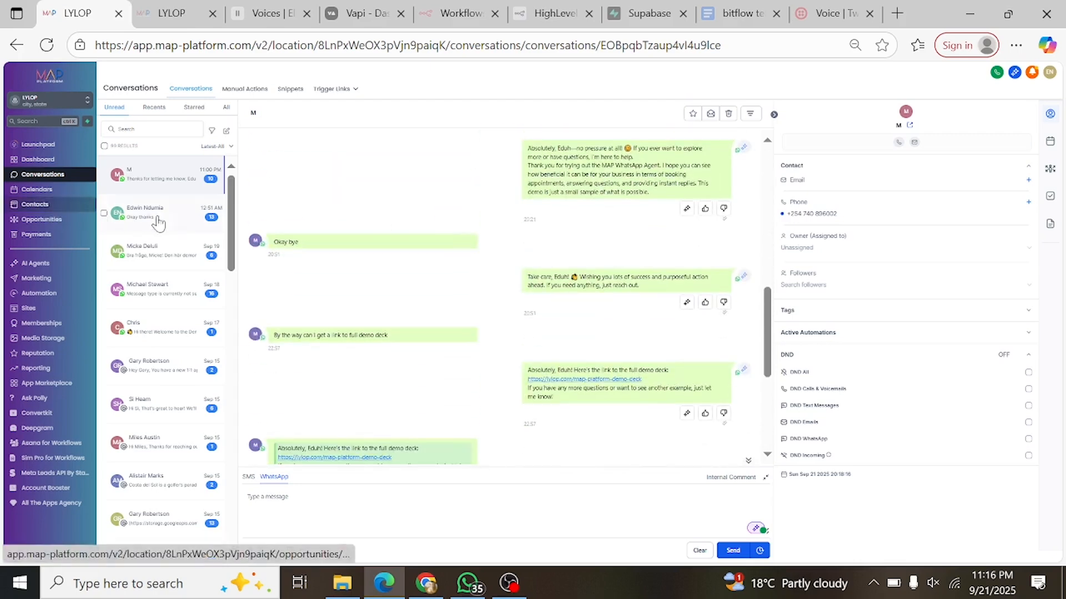
# - Open the second unread WhatsApp conversation and review the AI agent's replies to the voice AI questions
pyautogui.click(179, 222)
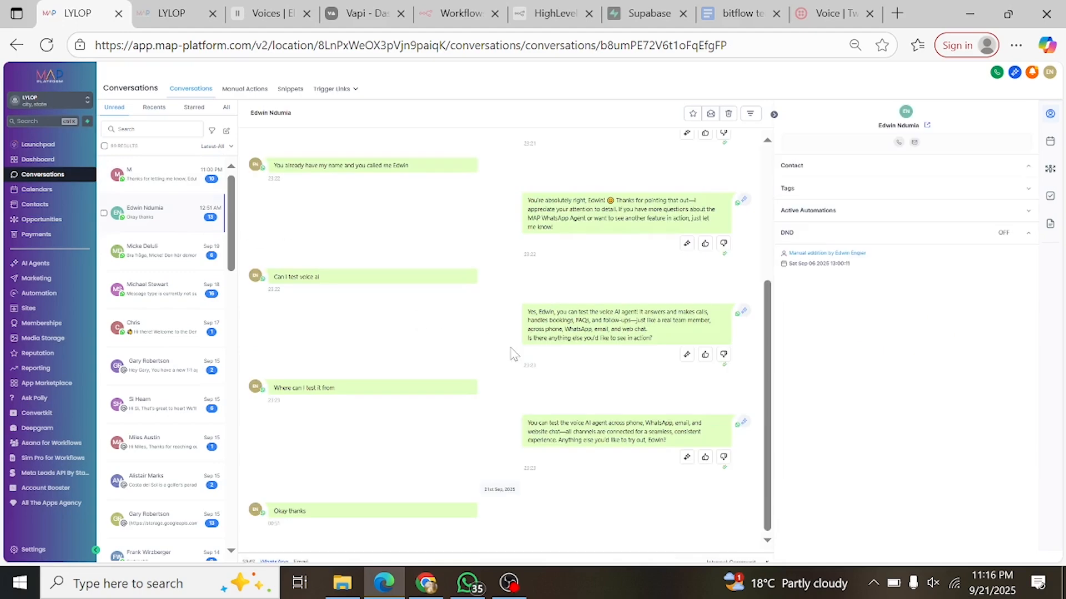
pyautogui.scroll(3, 460, 254)
pyautogui.scroll(1, 460, 256)
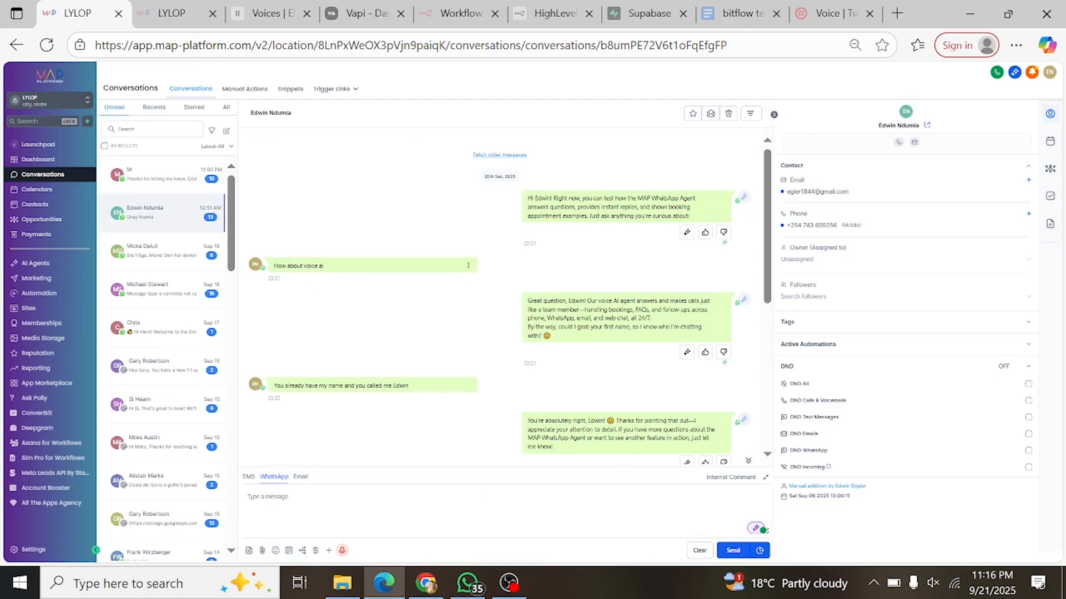
pyautogui.doubleClick(275, 282)
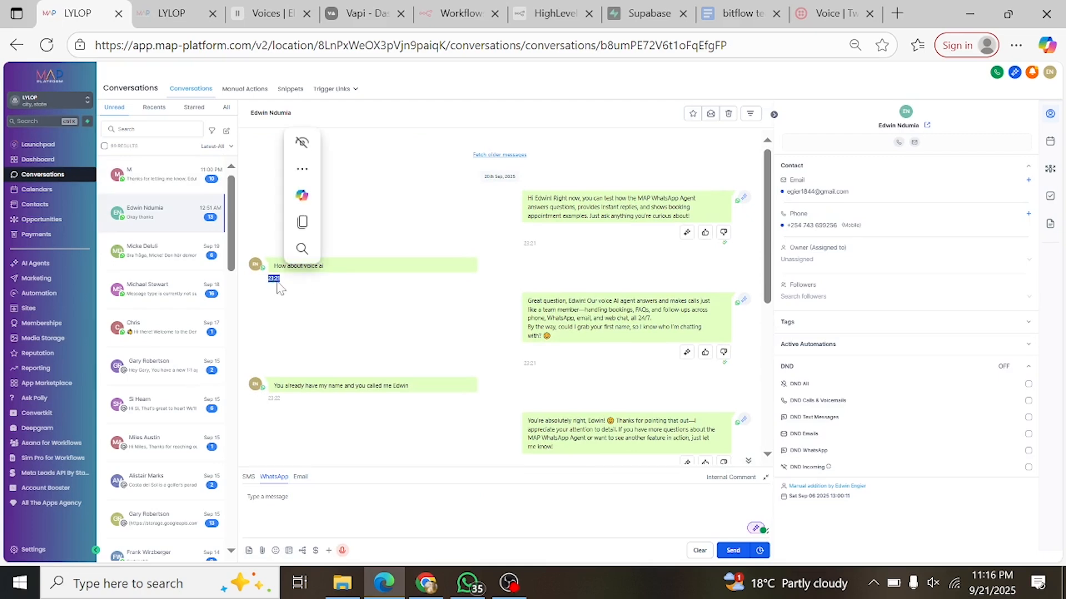
pyautogui.click(278, 282)
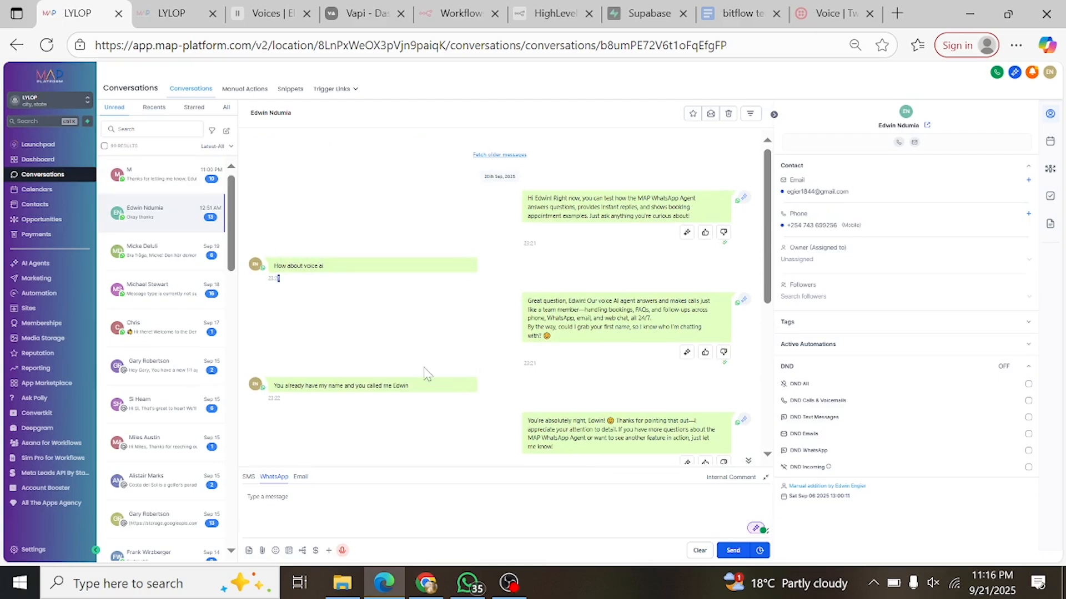
pyautogui.scroll(-5, 590, 380)
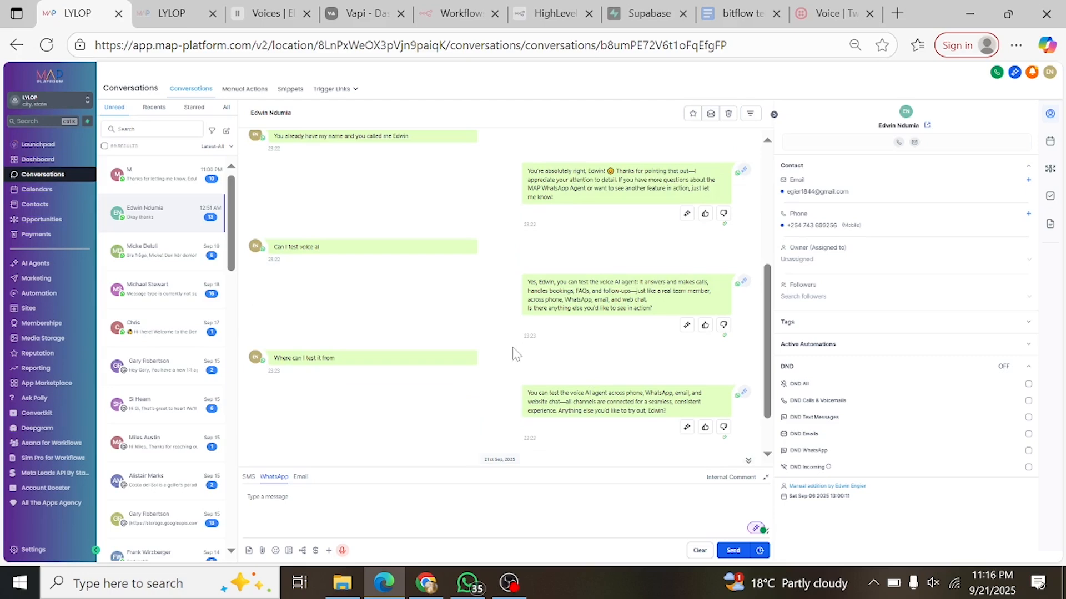
pyautogui.scroll(5, 374, 330)
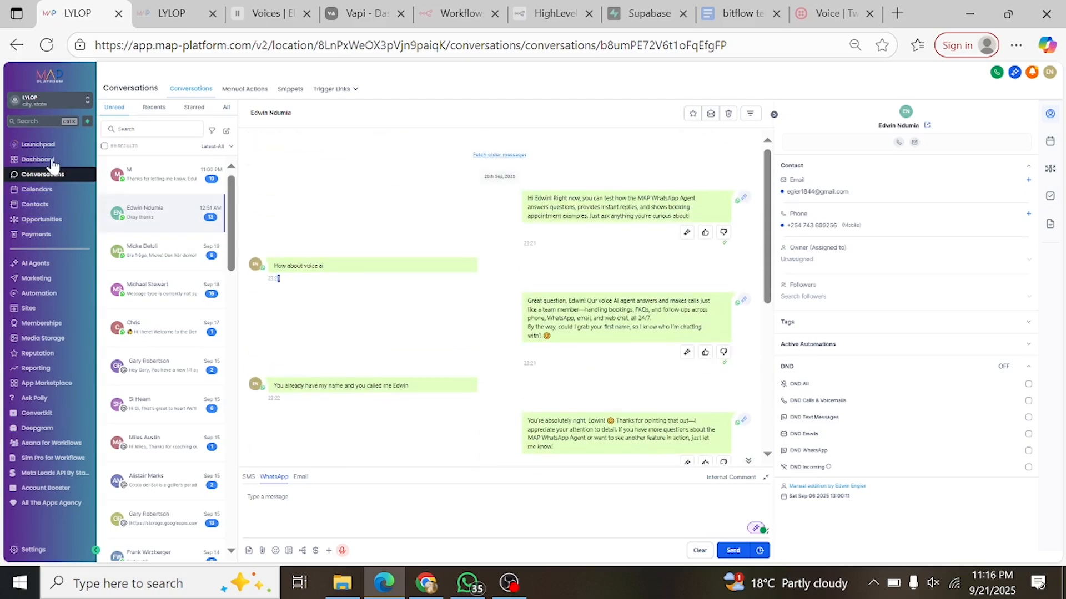
# - Go to the LYLOP account's main dashboard
pyautogui.click(45, 160)
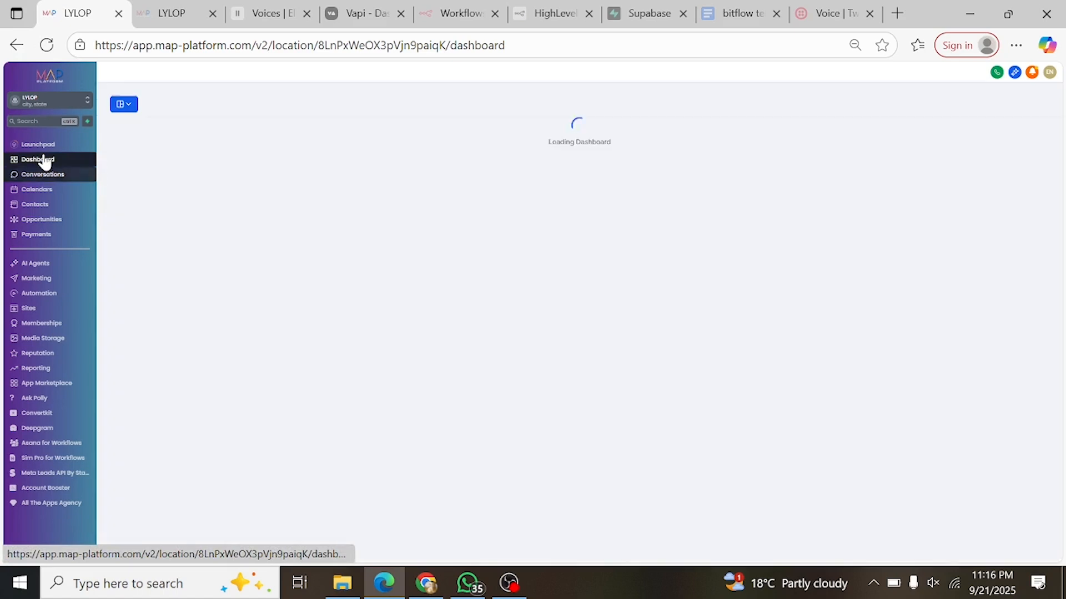